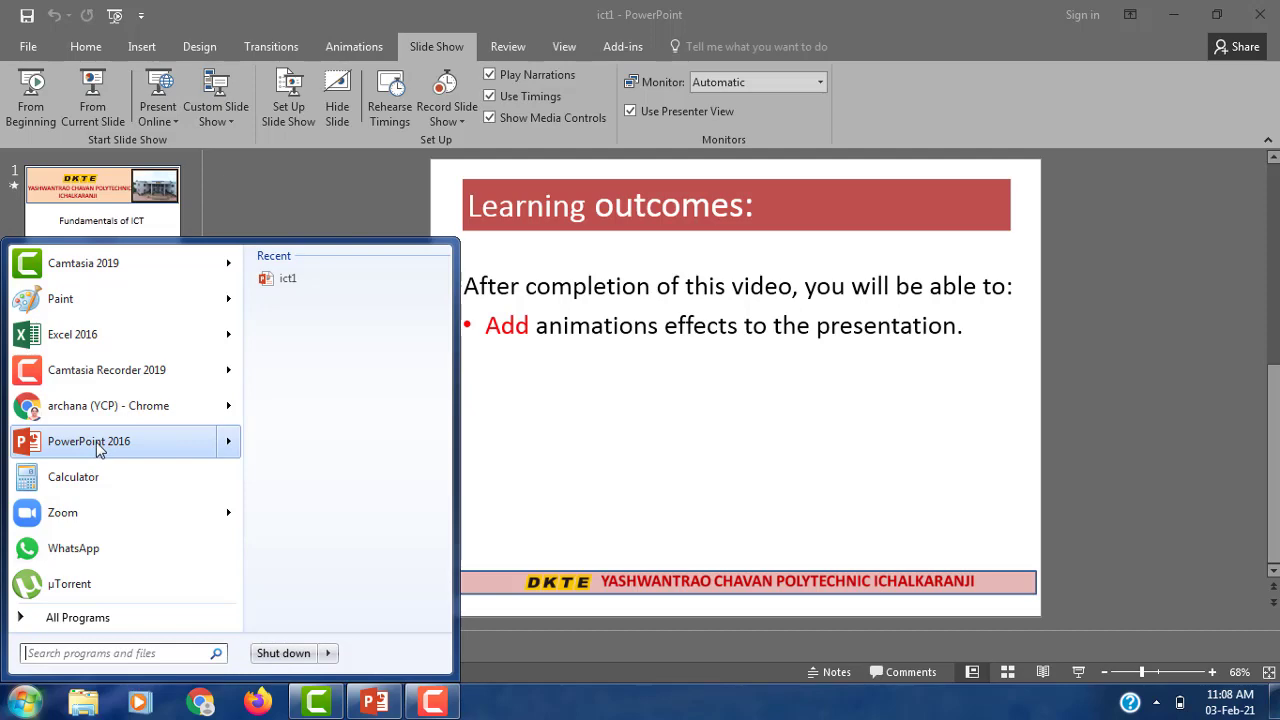
Launch PowerPoint 2016, open the recent ict1 presentation and browse its slides.
click(97, 445)
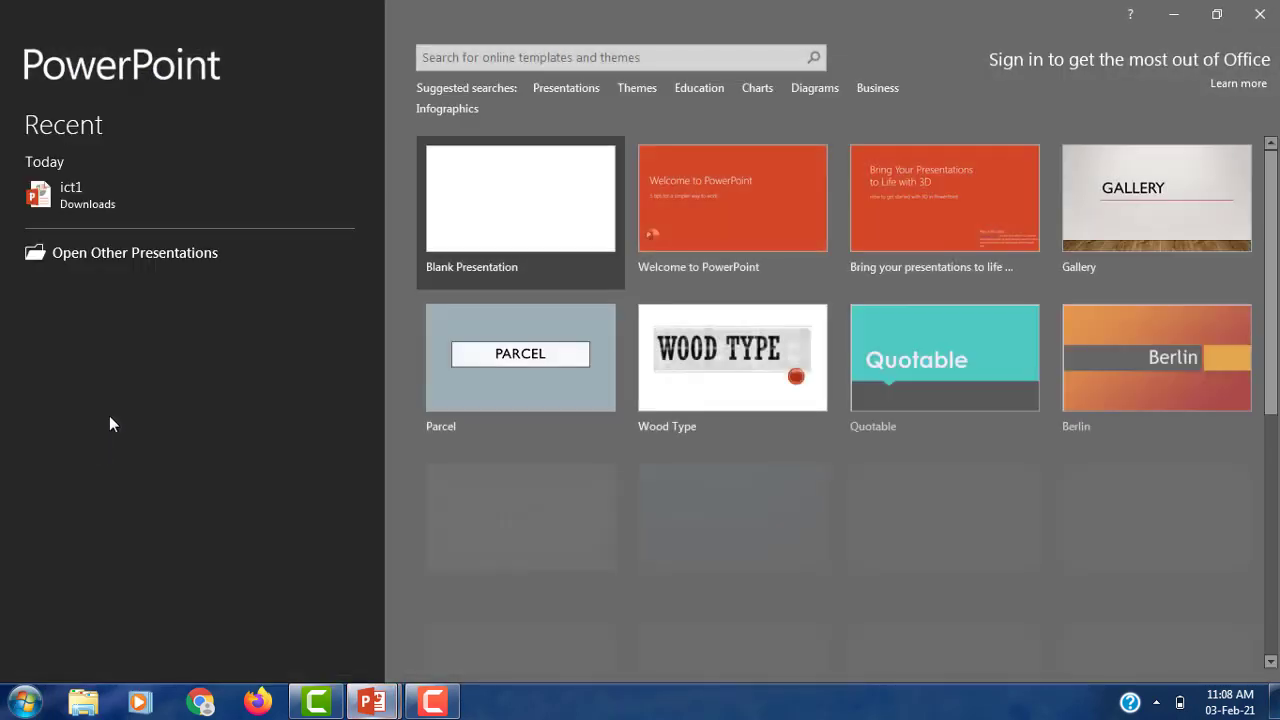
click(69, 203)
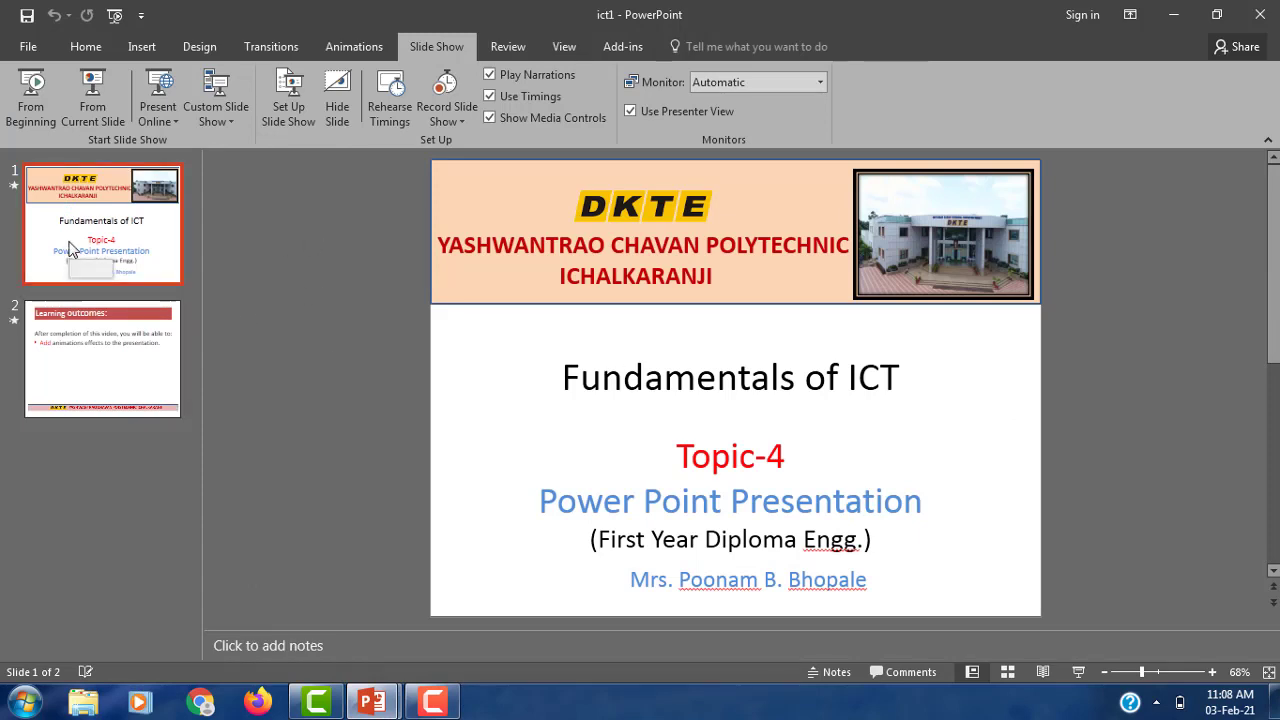
click(106, 382)
click(133, 277)
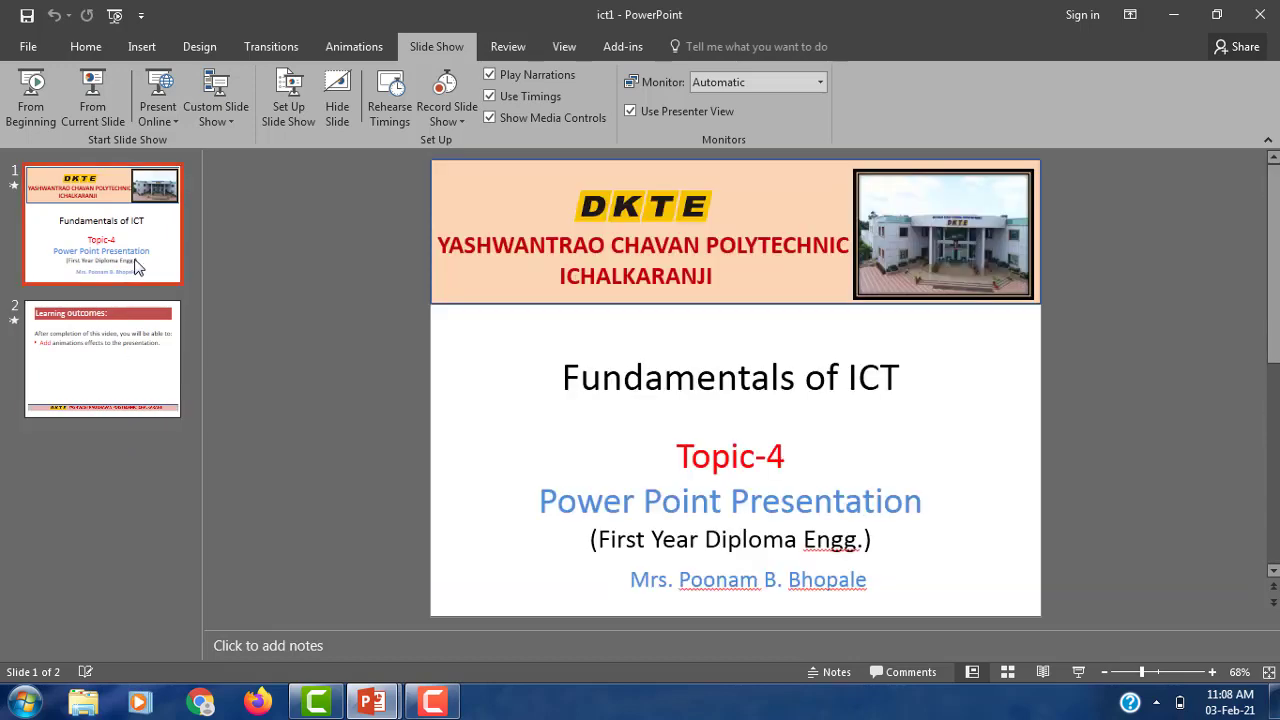
click(43, 396)
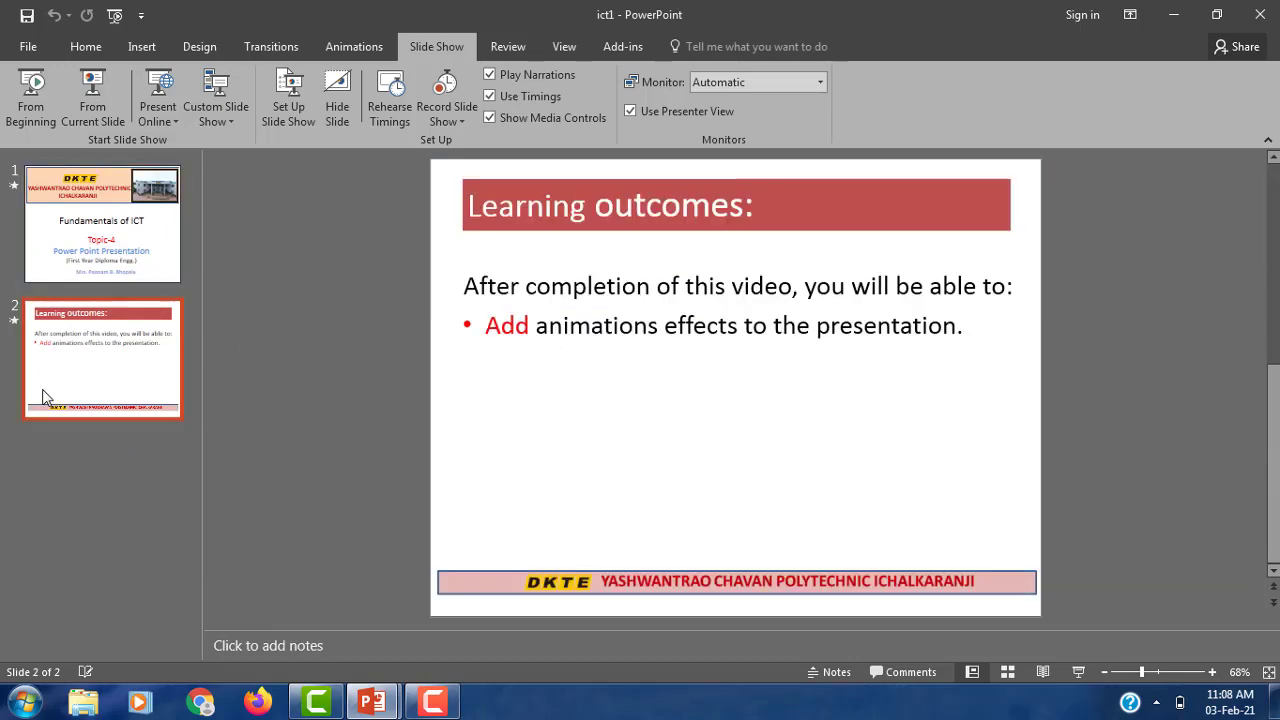
Create a new blank presentation from File > New.
click(27, 52)
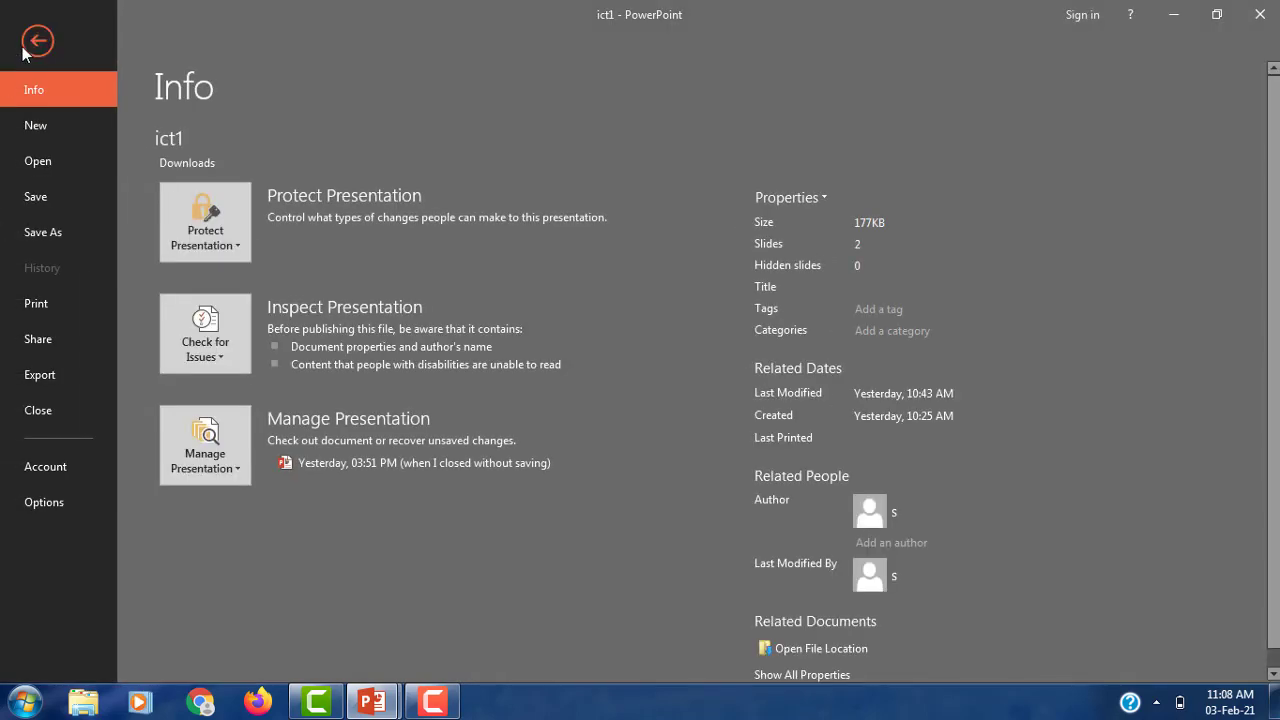
click(35, 132)
click(257, 270)
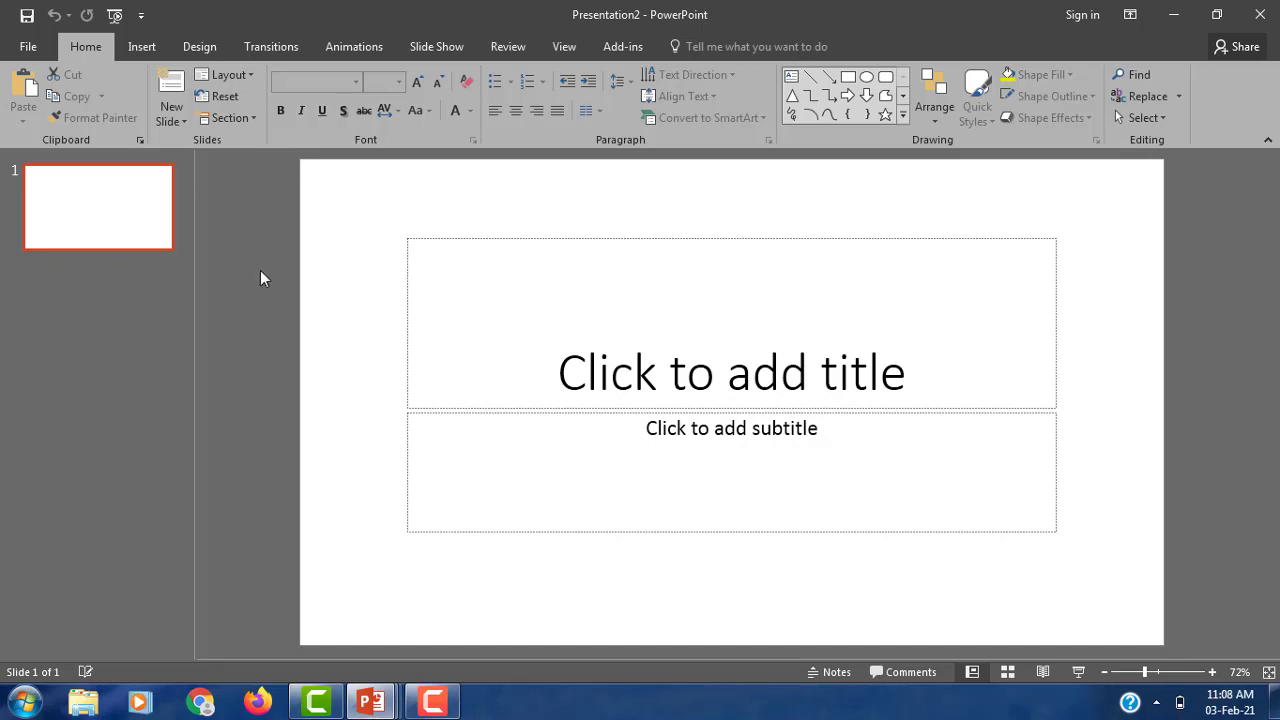
Enter 'dkte ycp' in the title placeholder and select the title text.
click(481, 327)
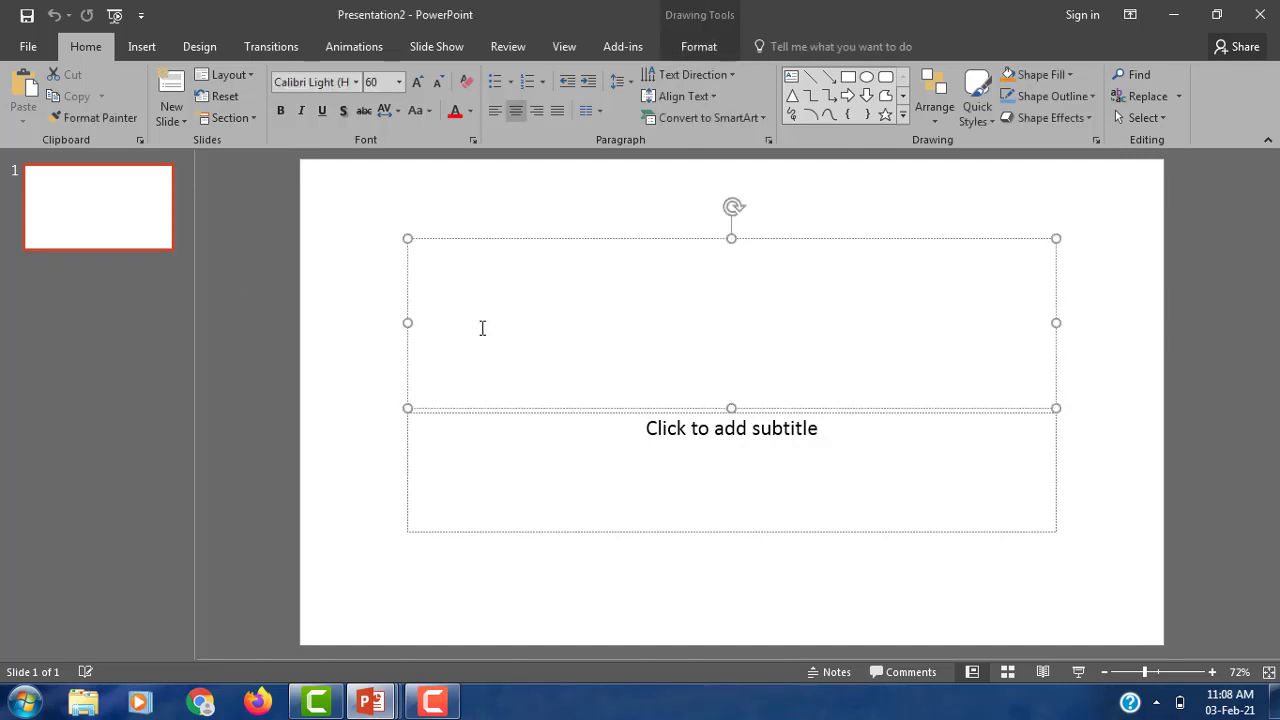
text(dkte)
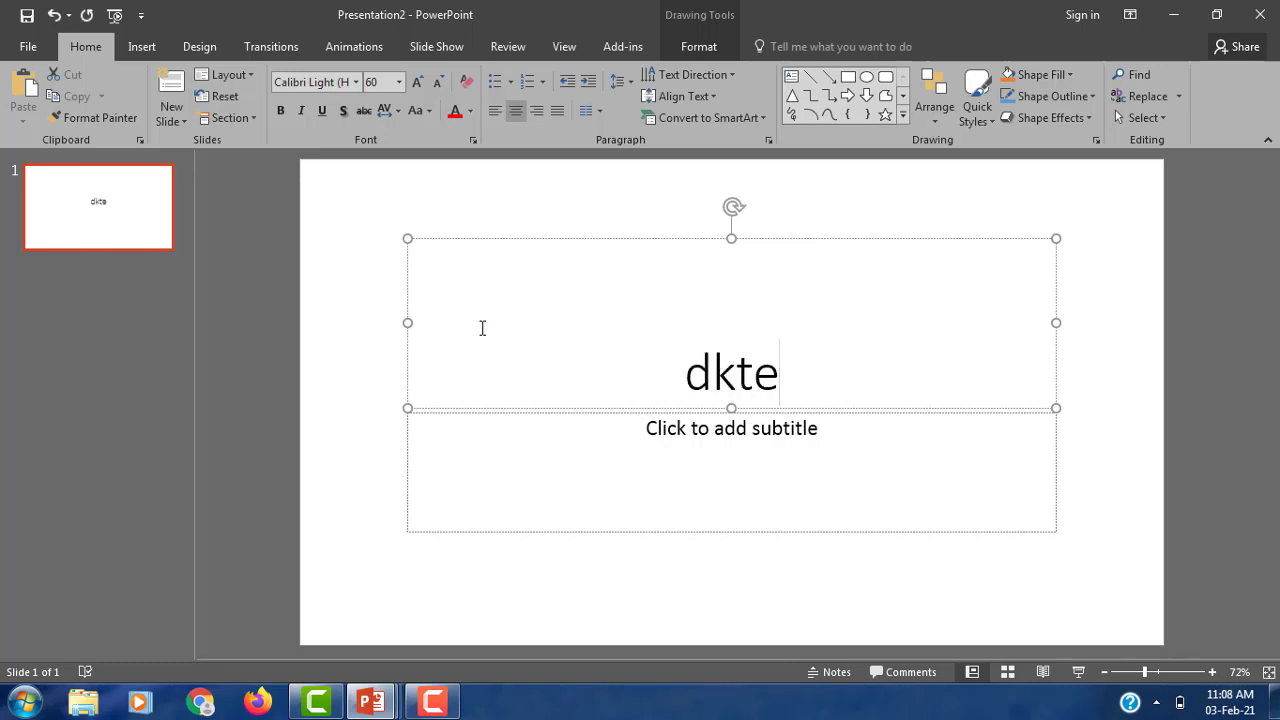
text( ycp)
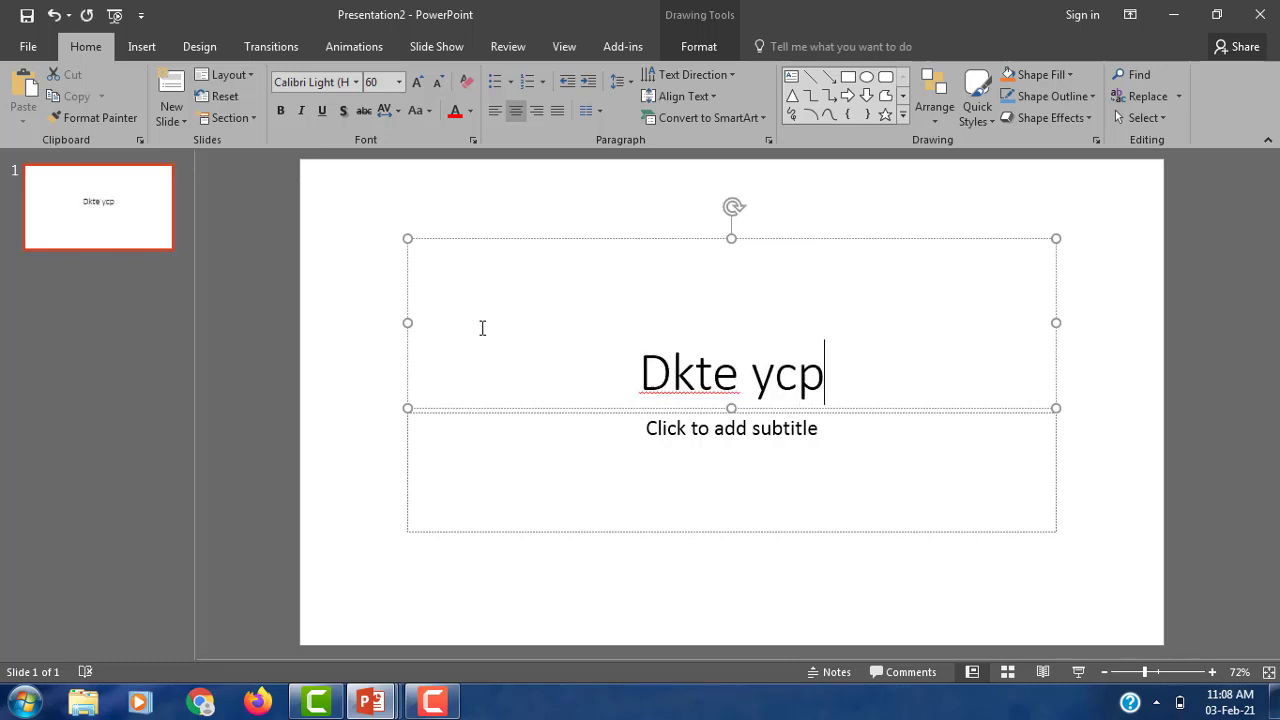
drag(668, 380, 846, 366)
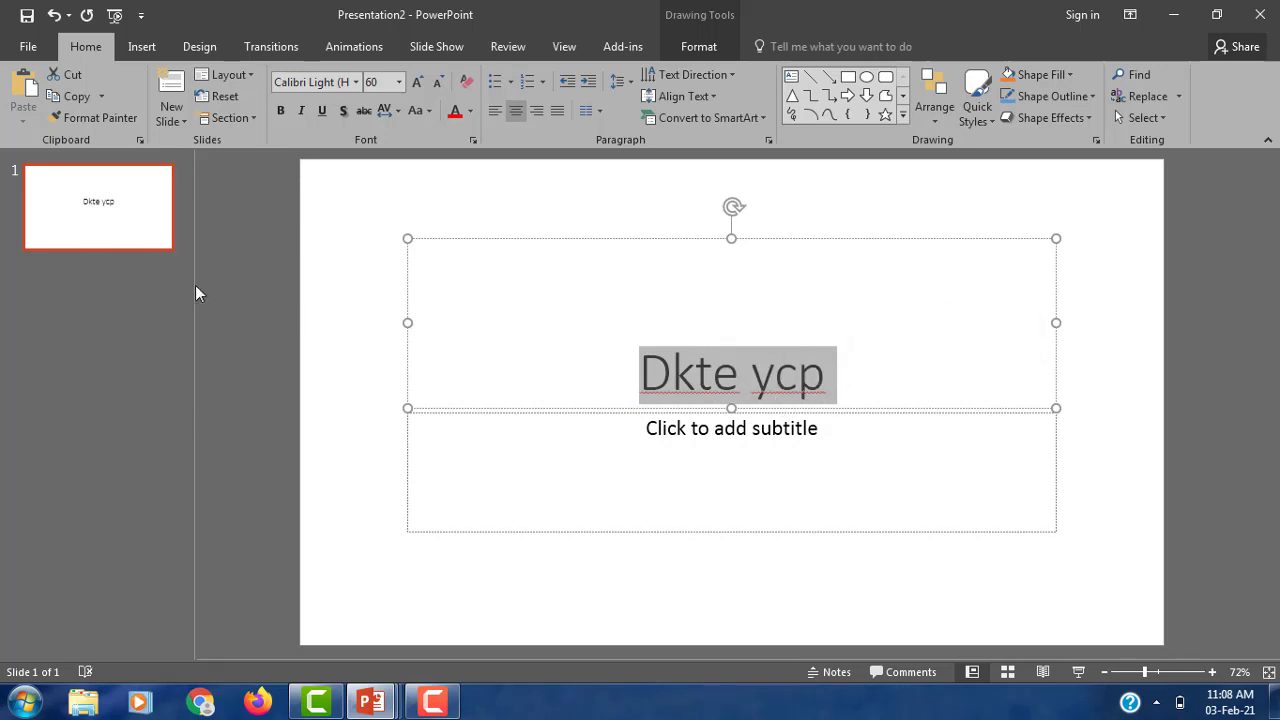
Select the Dkte ycp title and give it a Fly In entrance.
click(347, 49)
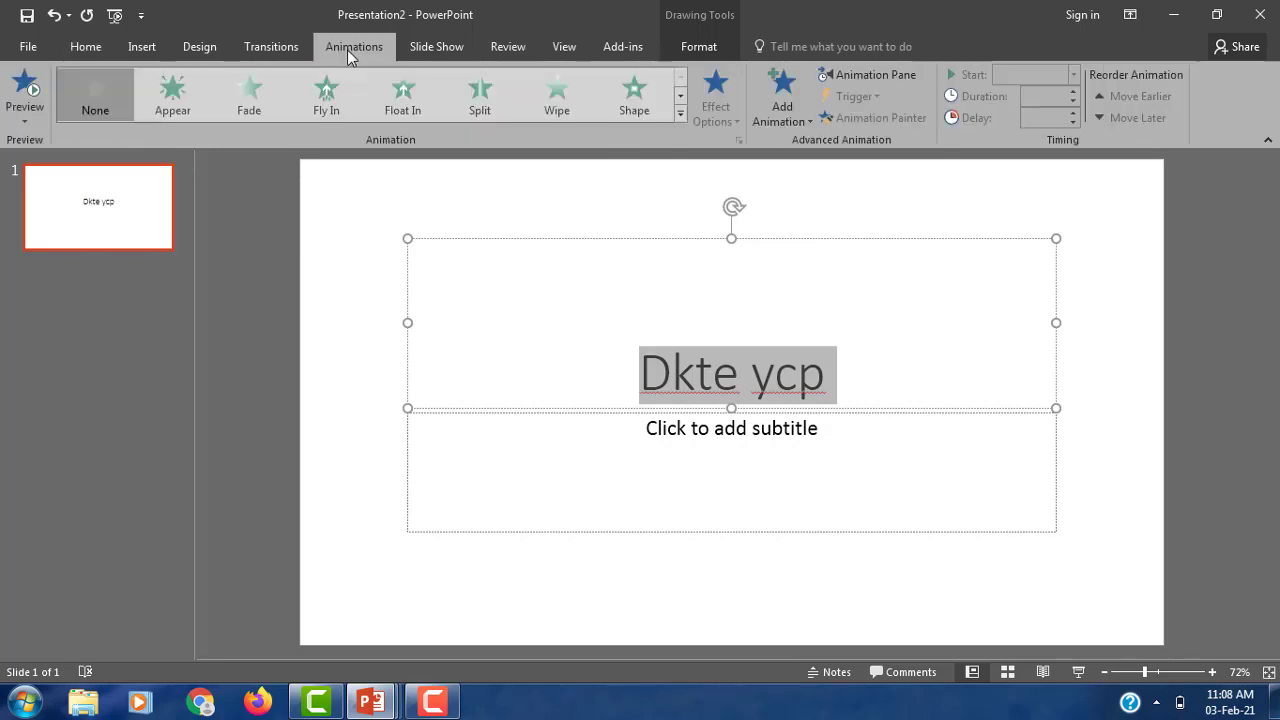
click(496, 502)
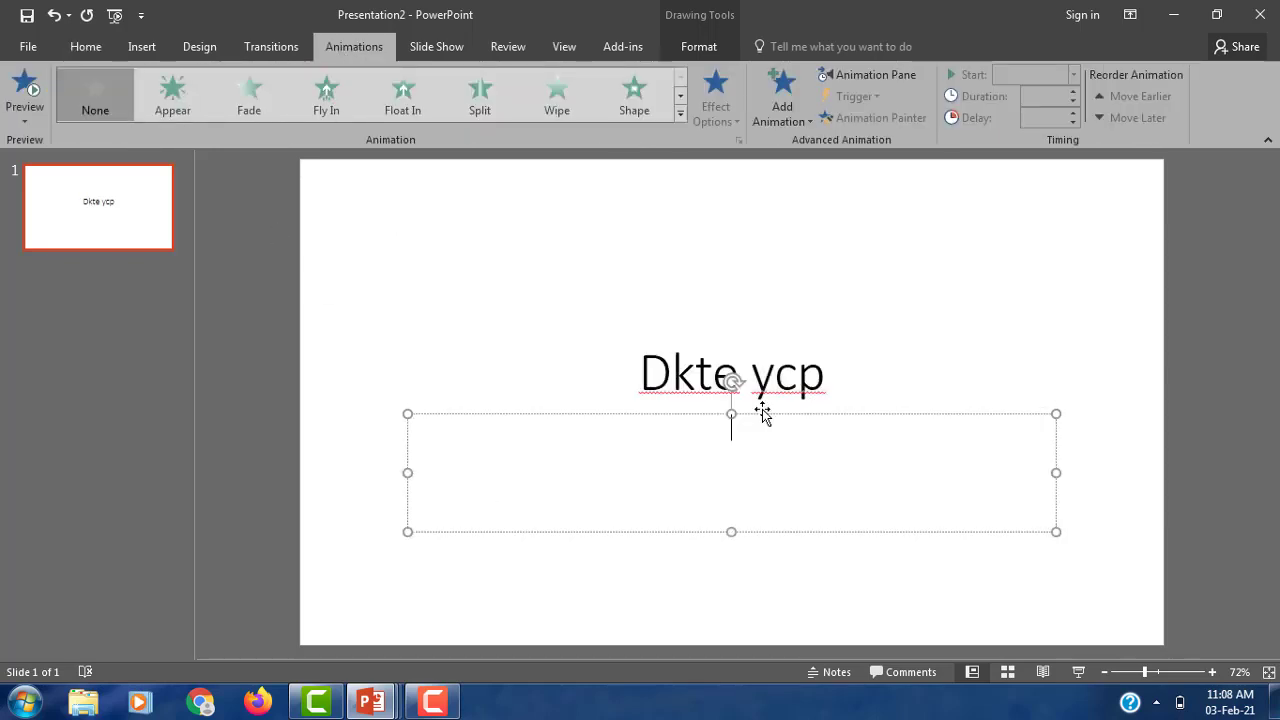
drag(625, 377, 954, 329)
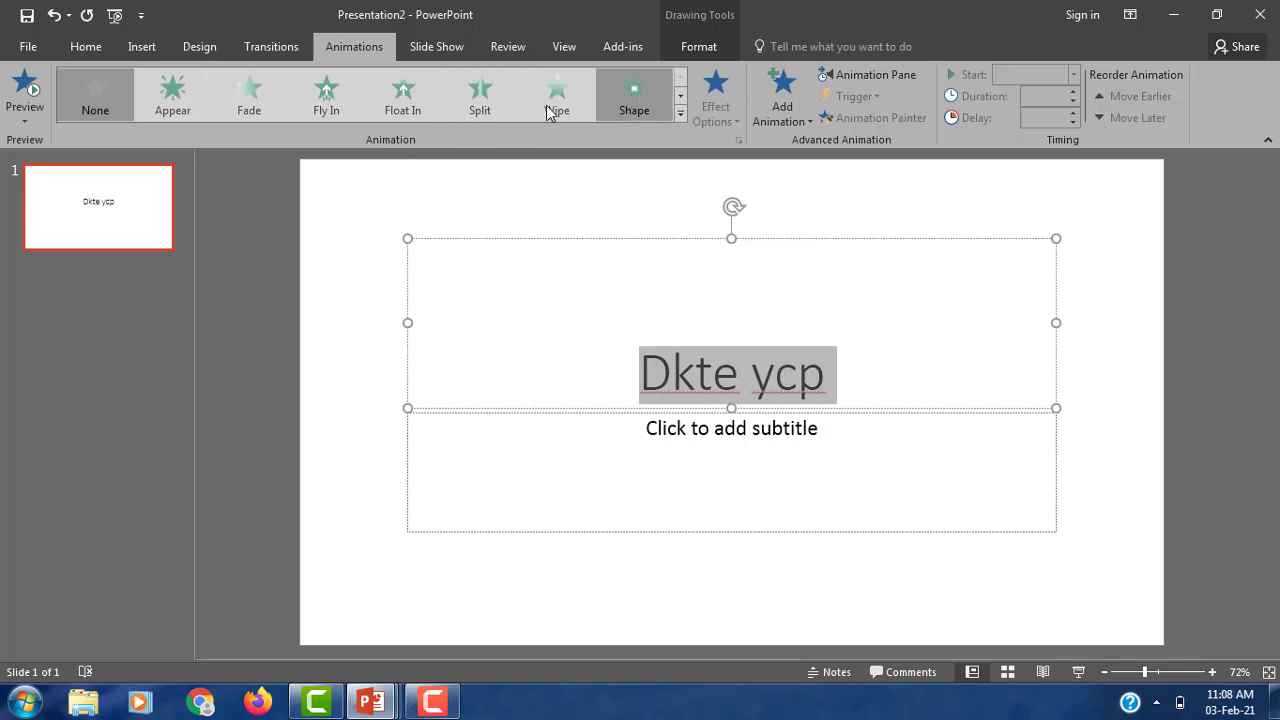
click(329, 110)
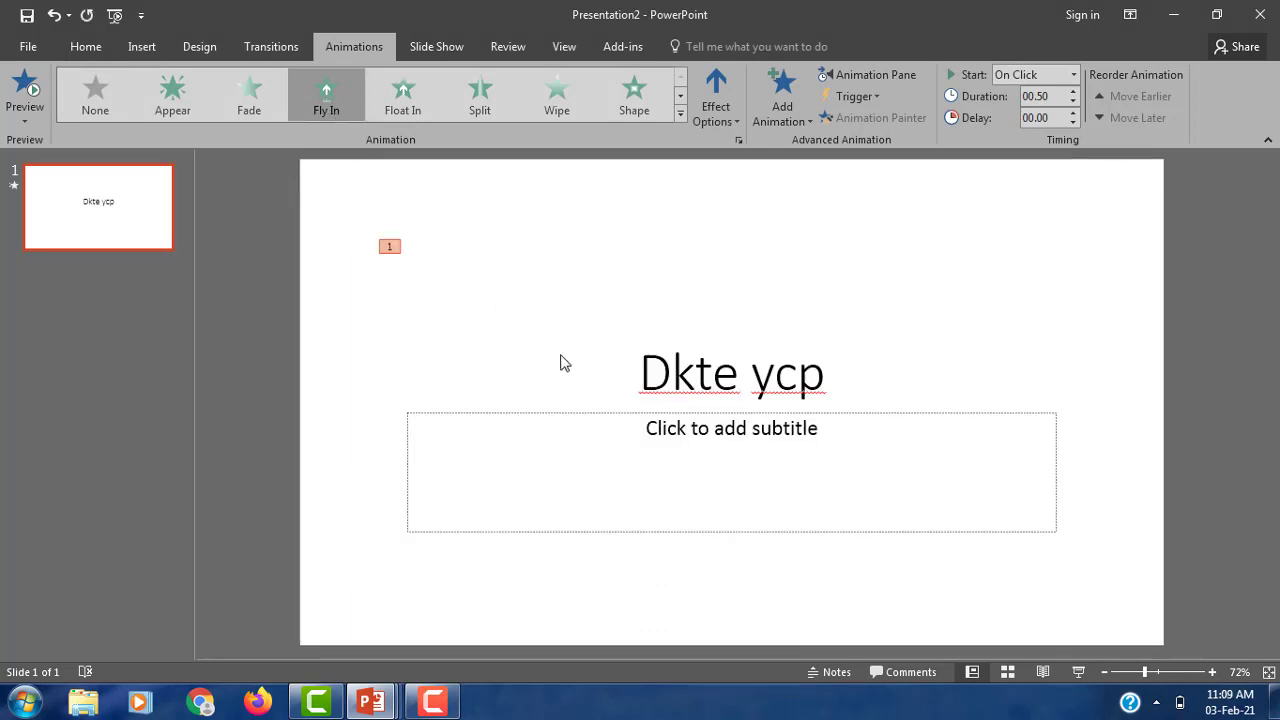
mouse_move(635, 366)
mouse_down()
mouse_move(760, 378)
mouse_move(820, 410)
mouse_up()
click(783, 457)
Change the title animation to Split with 1.25 s duration and 0.5 s delay, then preview it.
drag(633, 370, 851, 371)
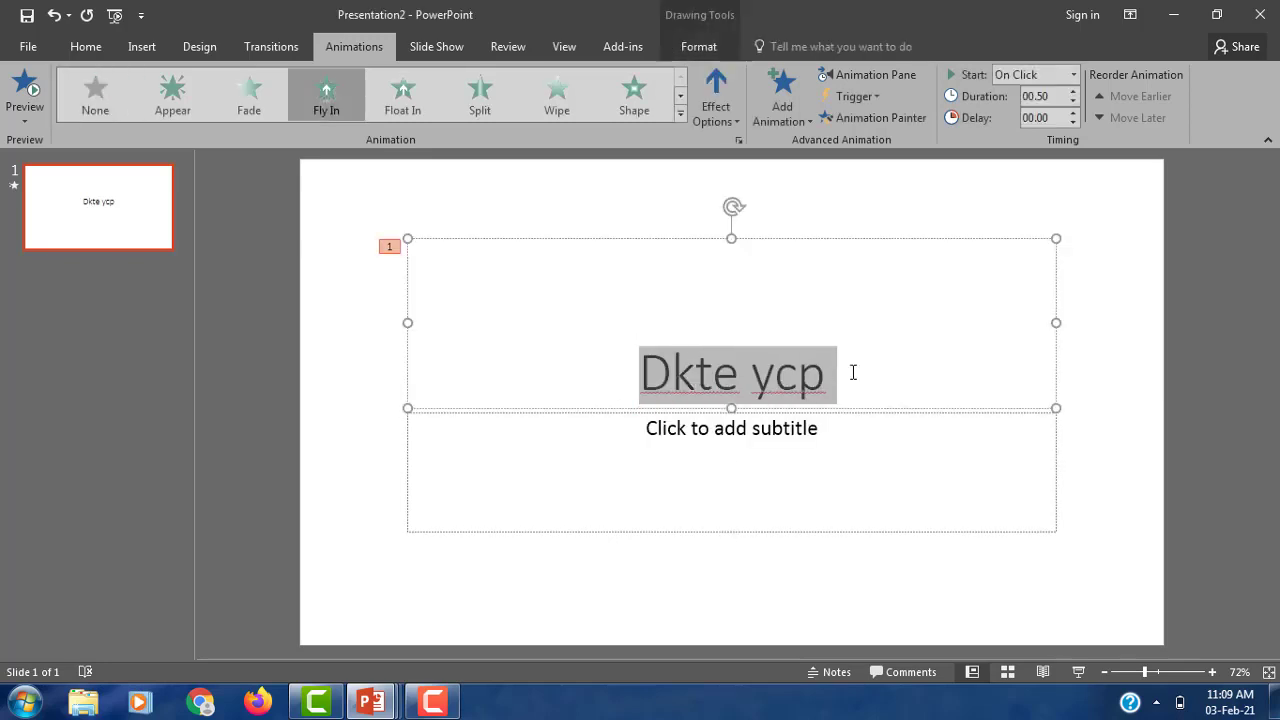
click(403, 112)
click(484, 105)
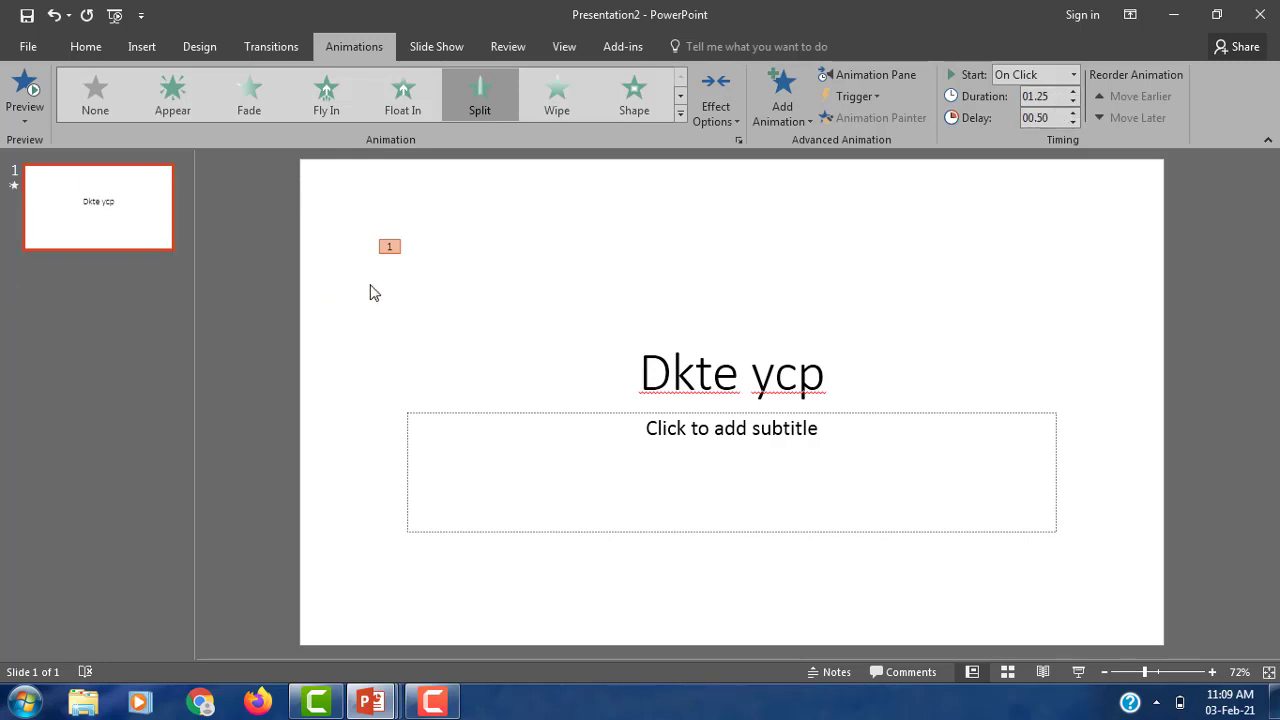
click(22, 114)
click(33, 93)
Try Complementary and Bold Flash, then give the title a Bold Reveal emphasis.
click(681, 96)
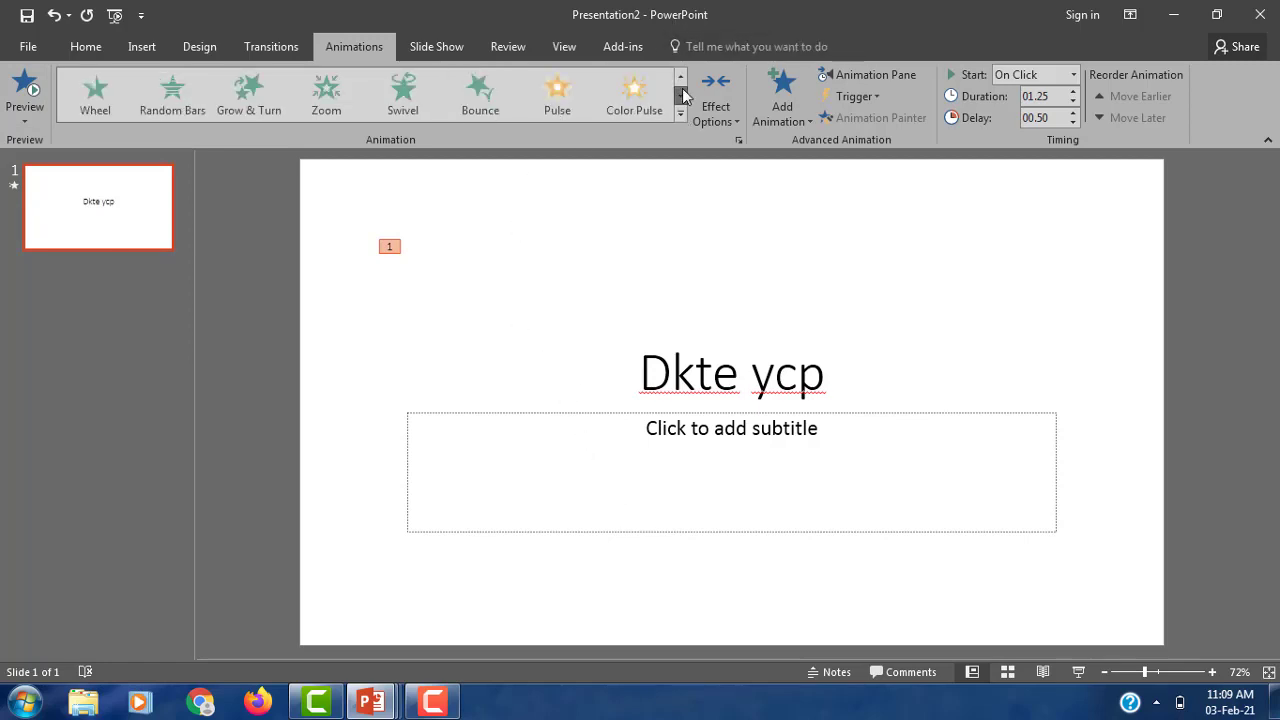
click(681, 114)
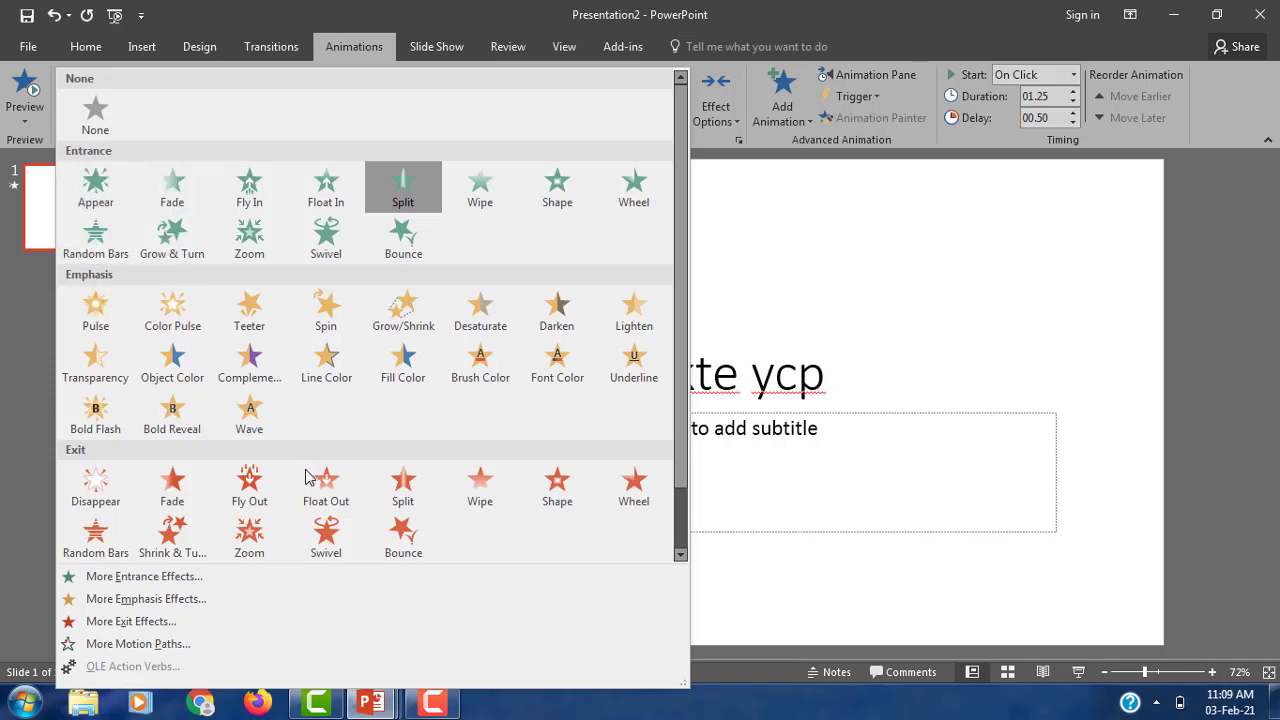
click(255, 363)
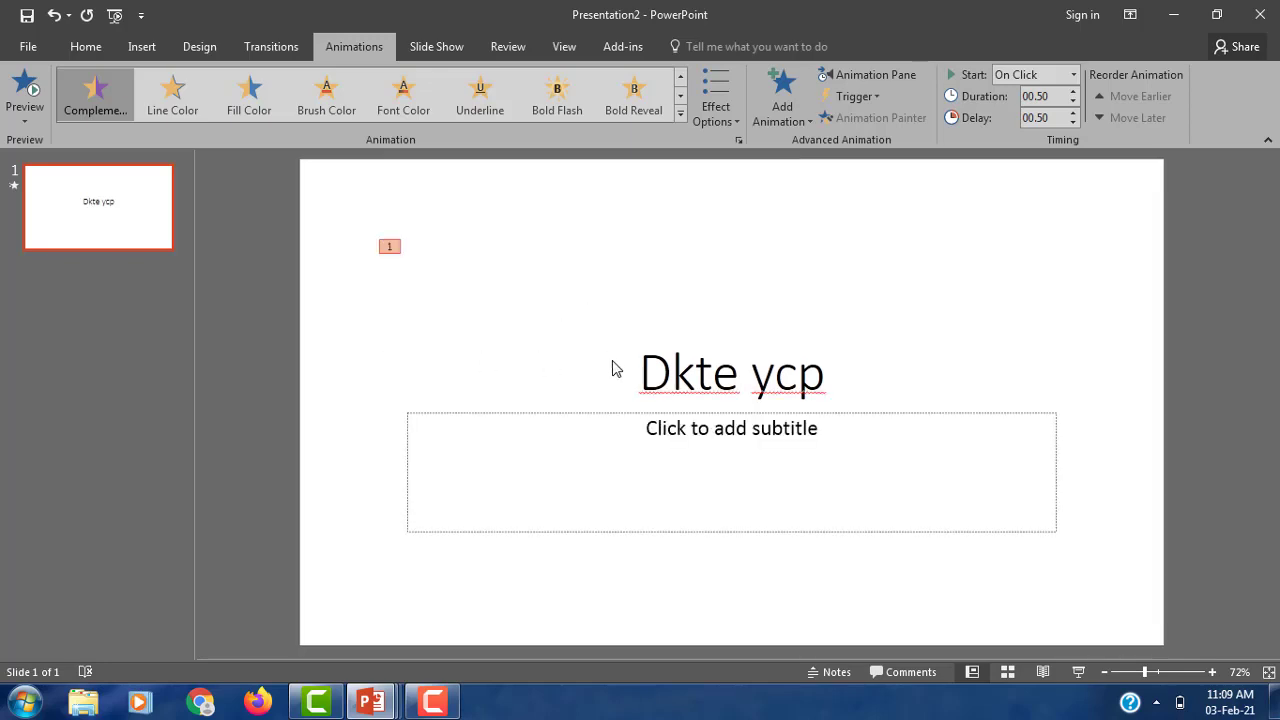
drag(641, 369, 853, 370)
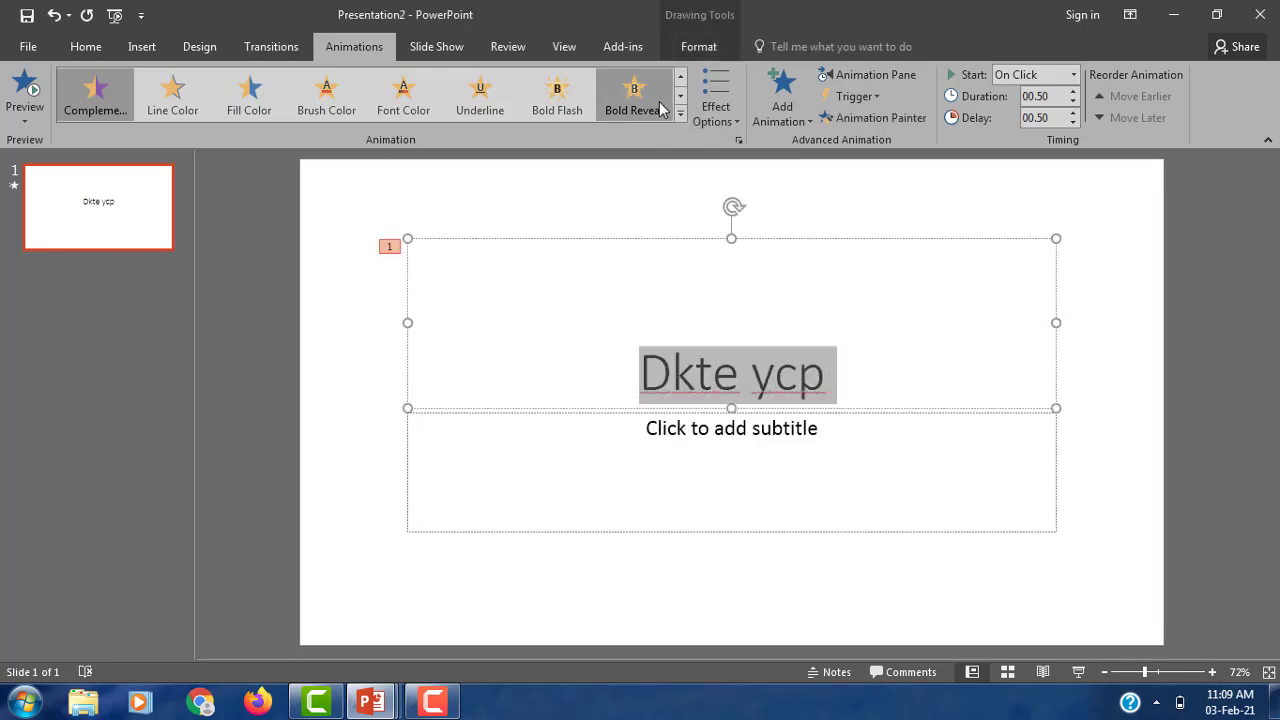
click(560, 100)
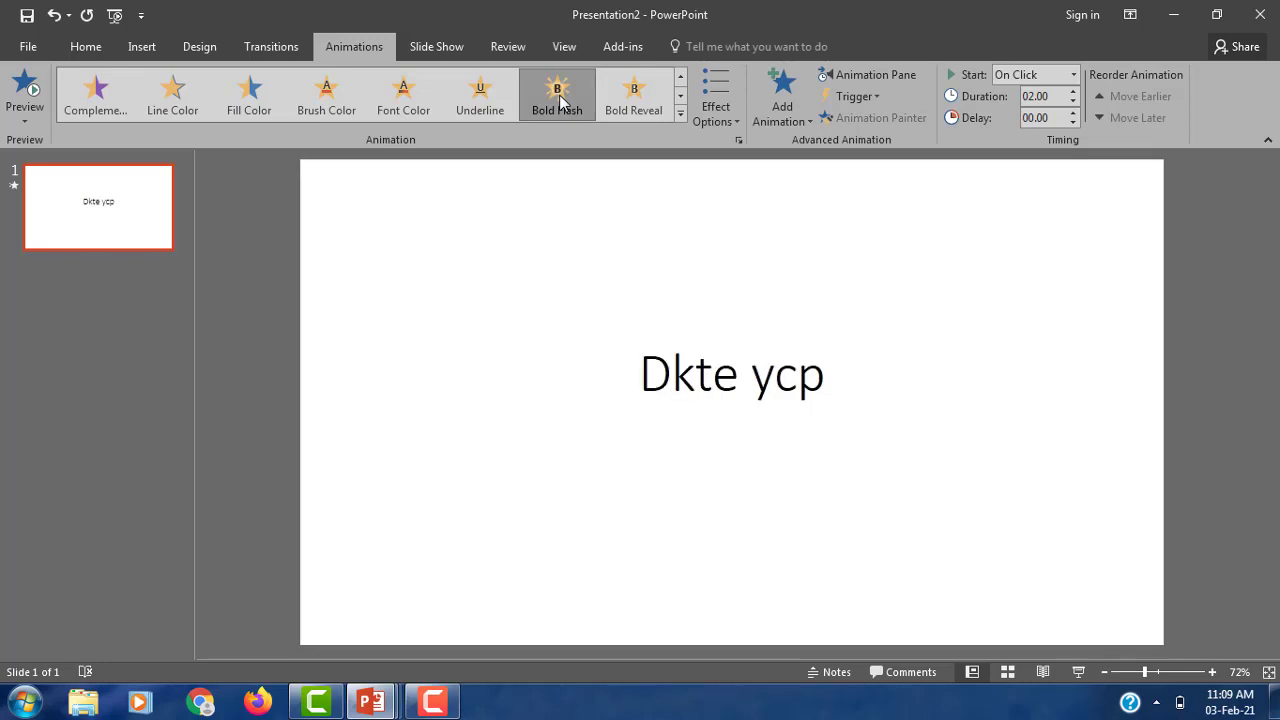
click(632, 100)
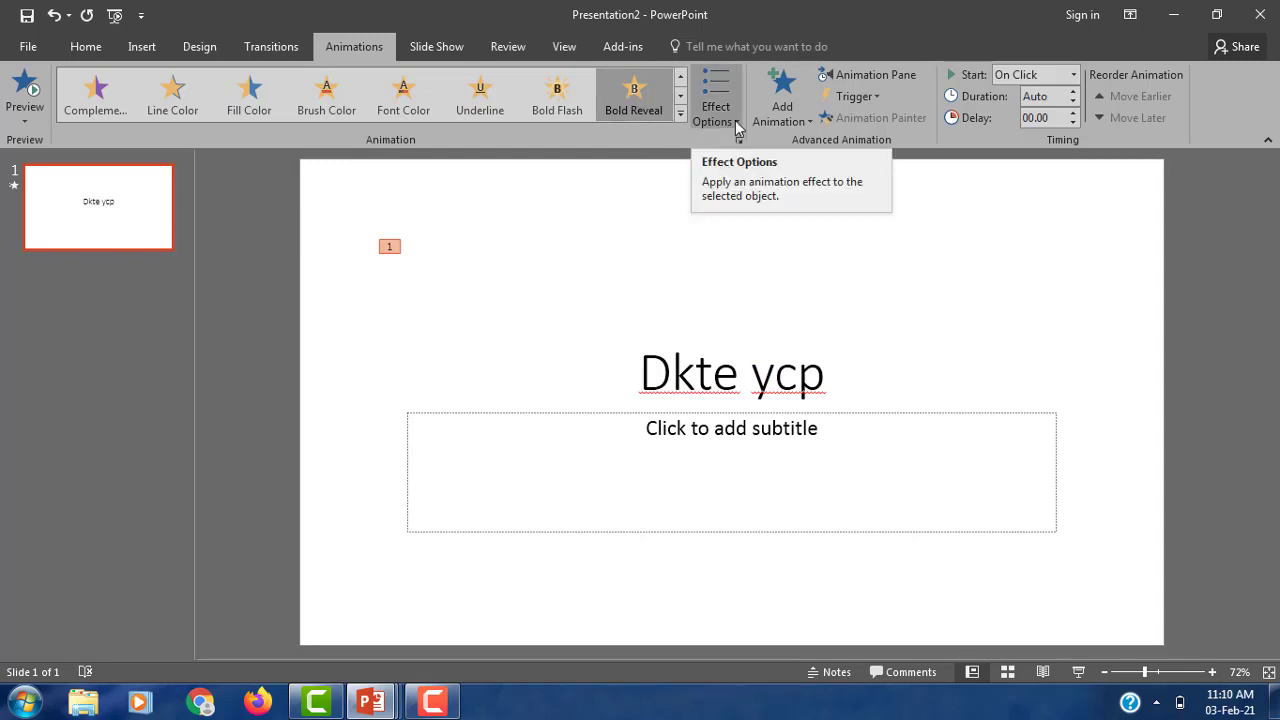
Reopen the ict1 presentation from Recent and show its title slide.
click(30, 47)
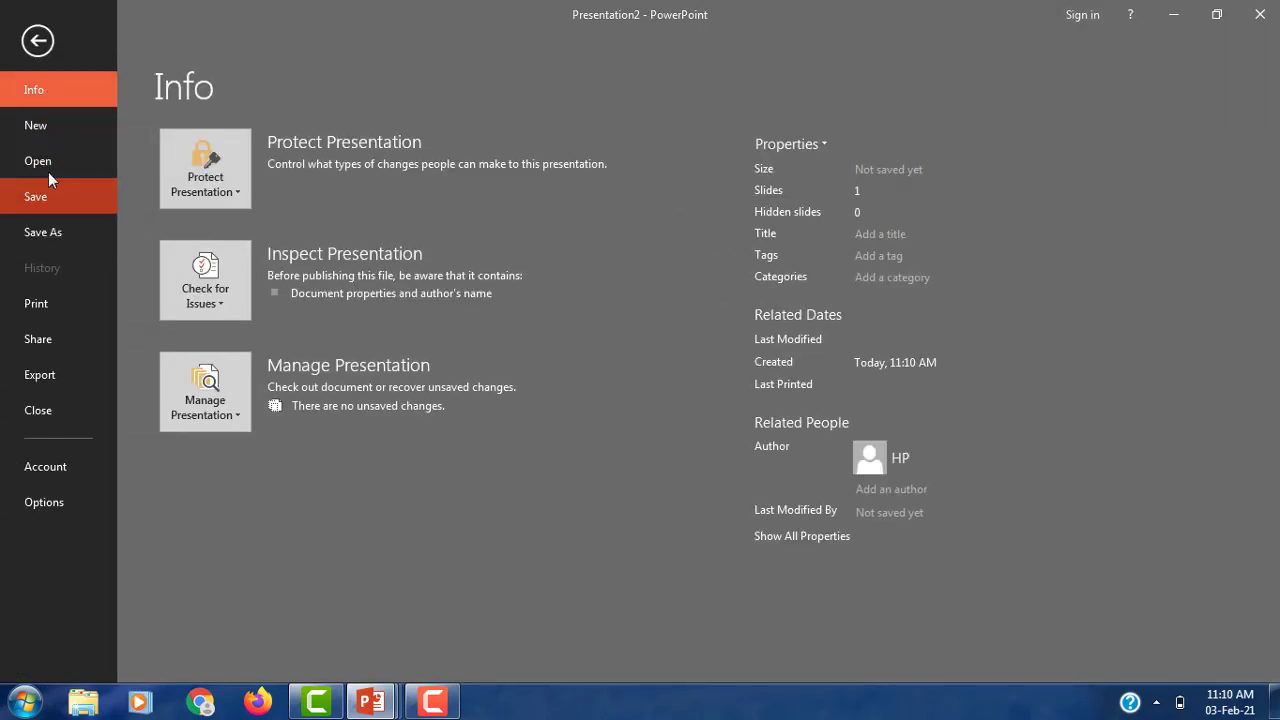
click(48, 171)
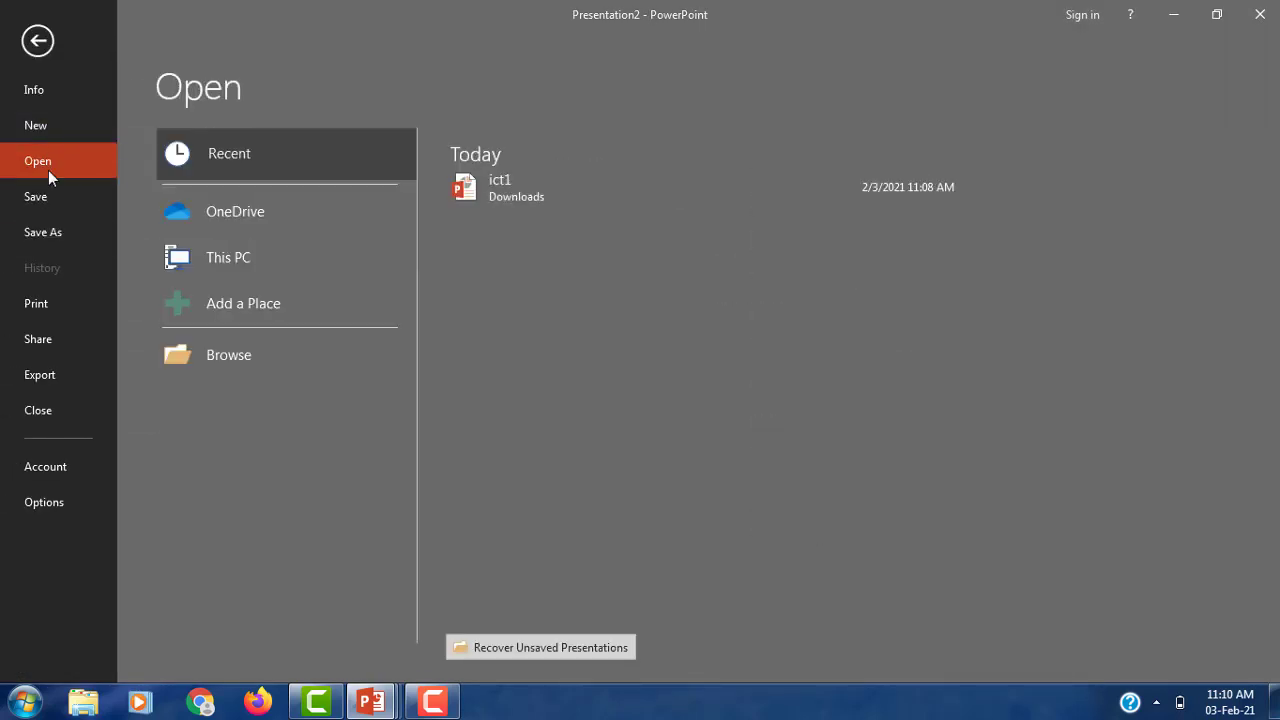
click(490, 188)
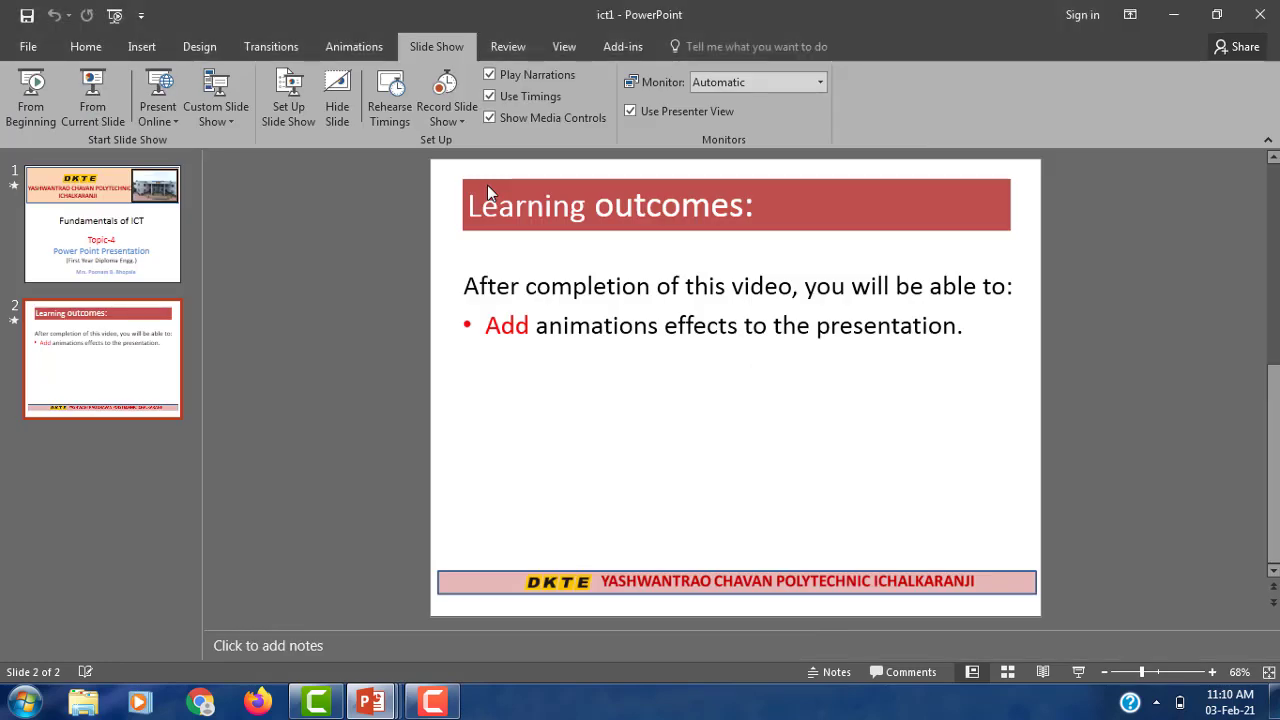
click(105, 256)
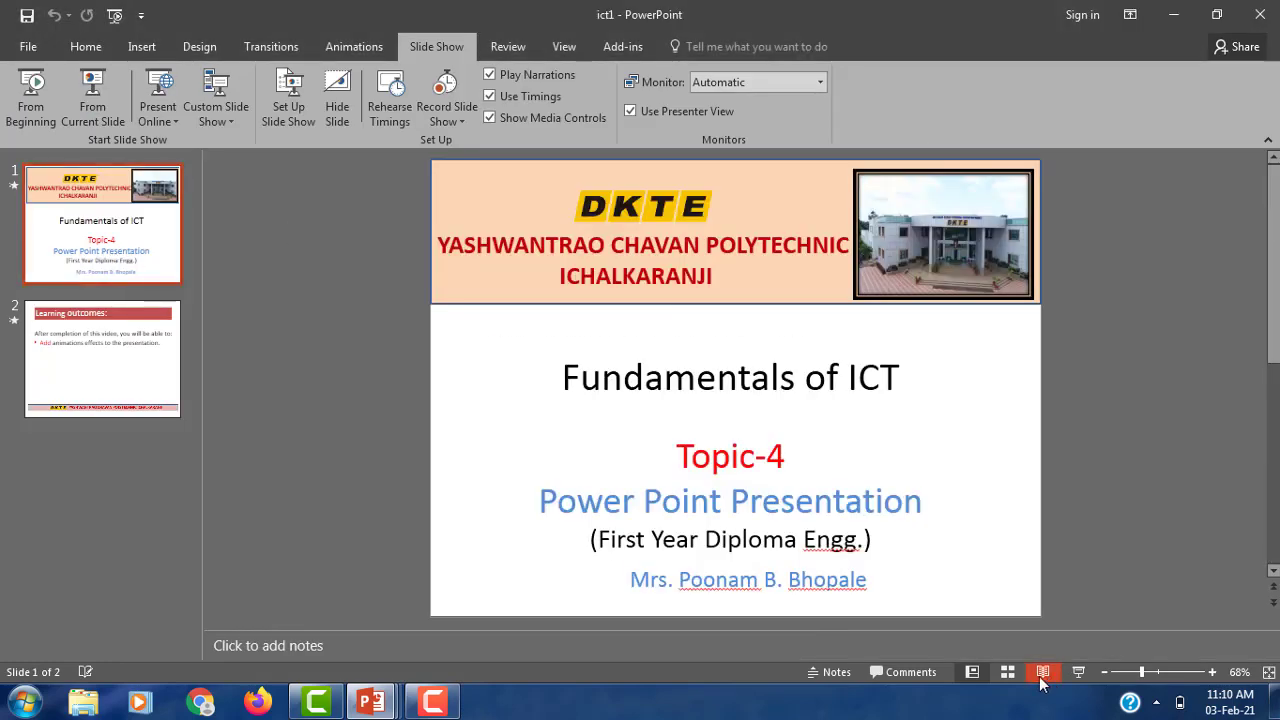
Apply a Fly In entrance to the 'Fundamentals of ICT' heading and preview it.
drag(563, 388, 929, 389)
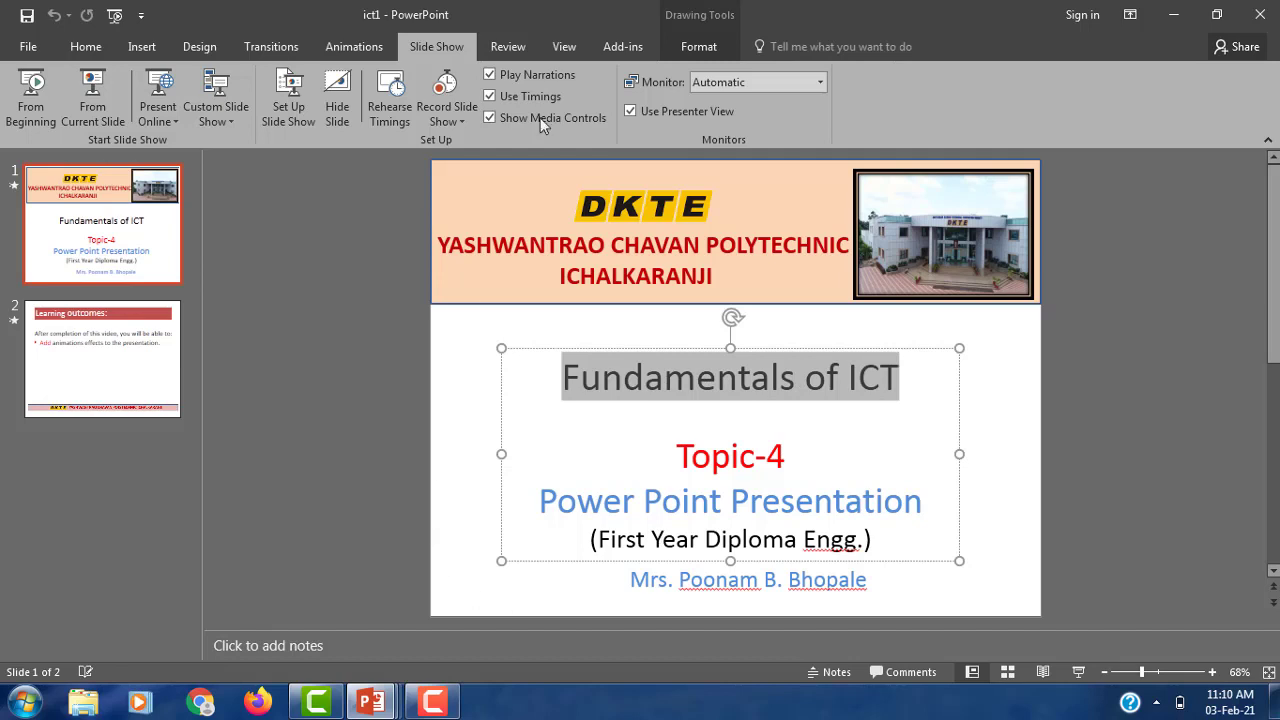
click(342, 50)
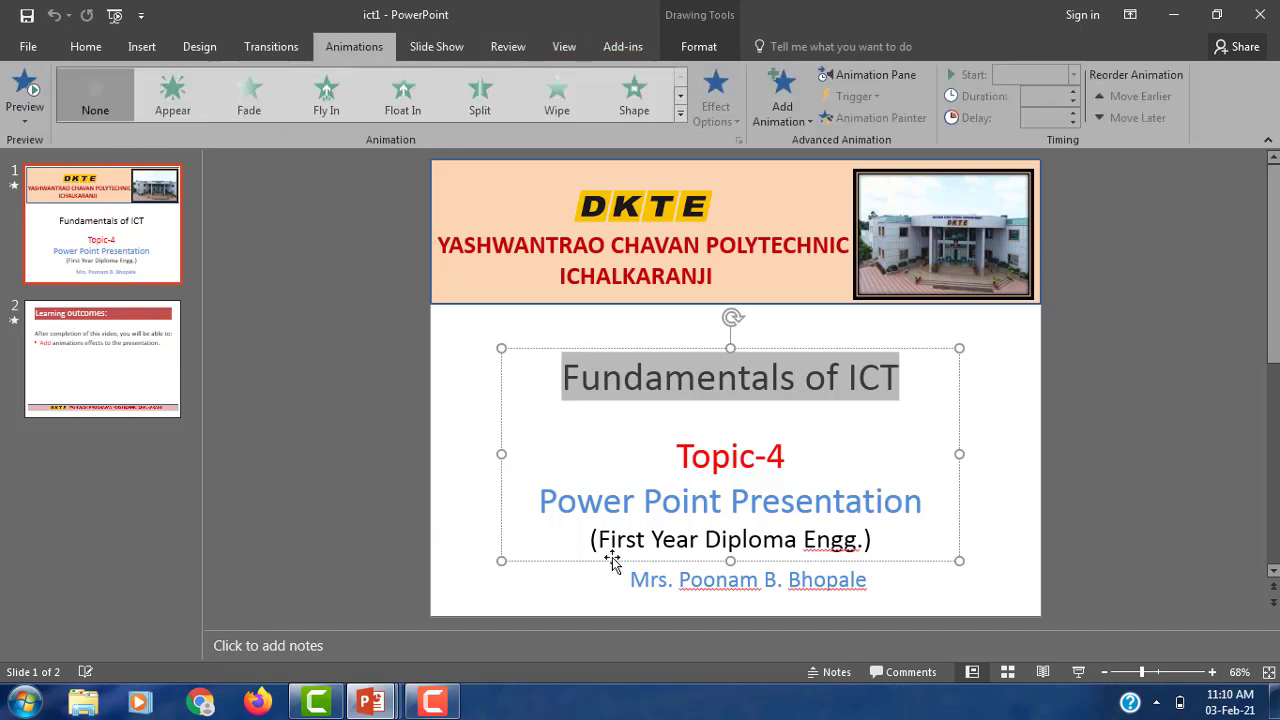
click(324, 106)
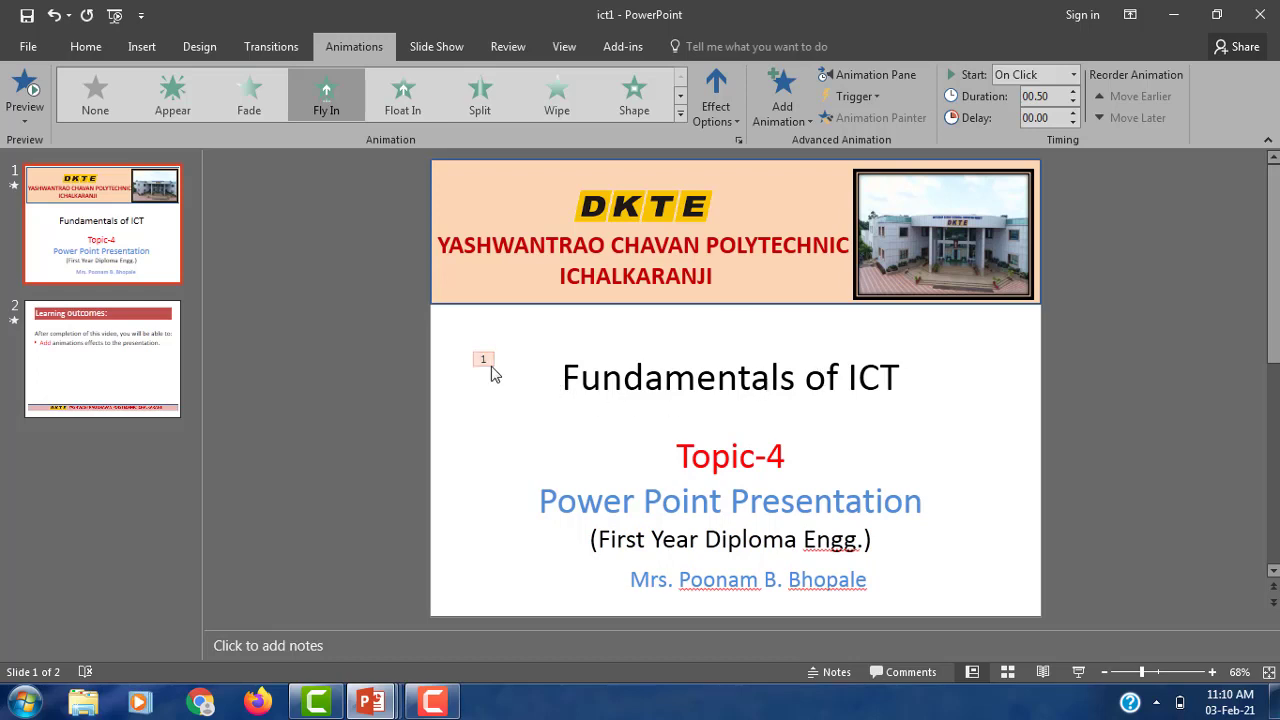
drag(560, 384, 910, 387)
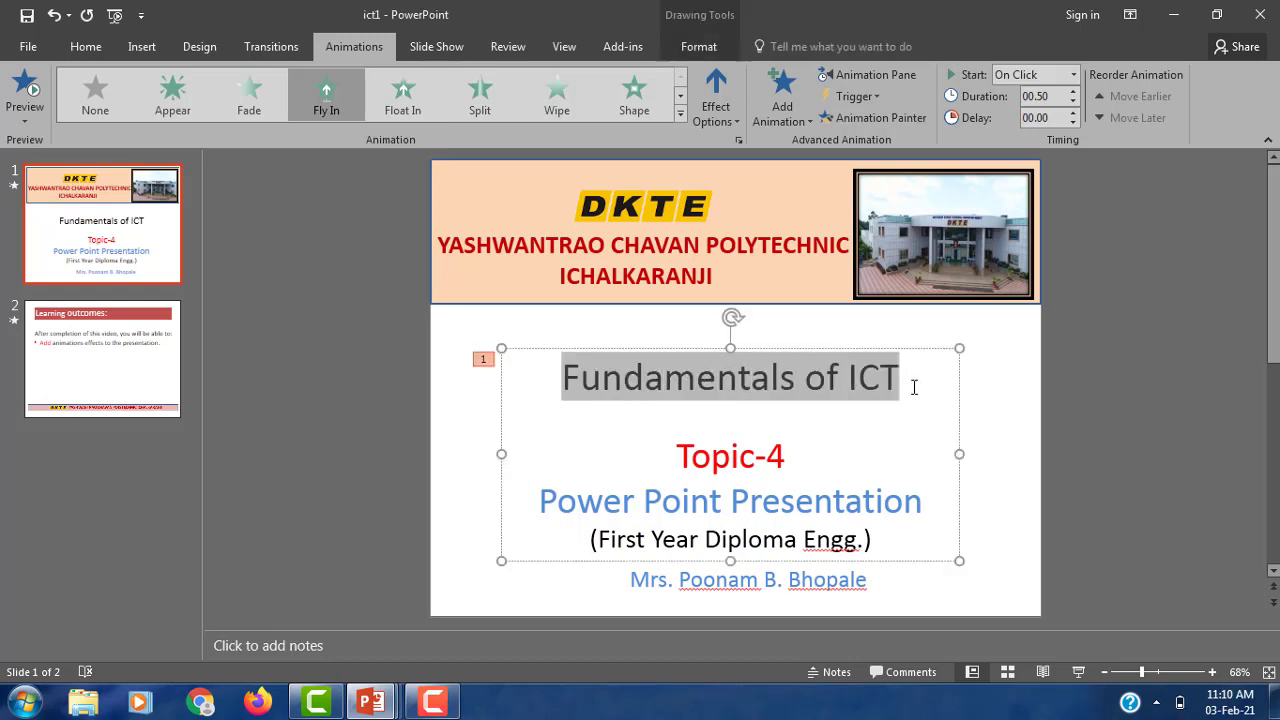
click(330, 102)
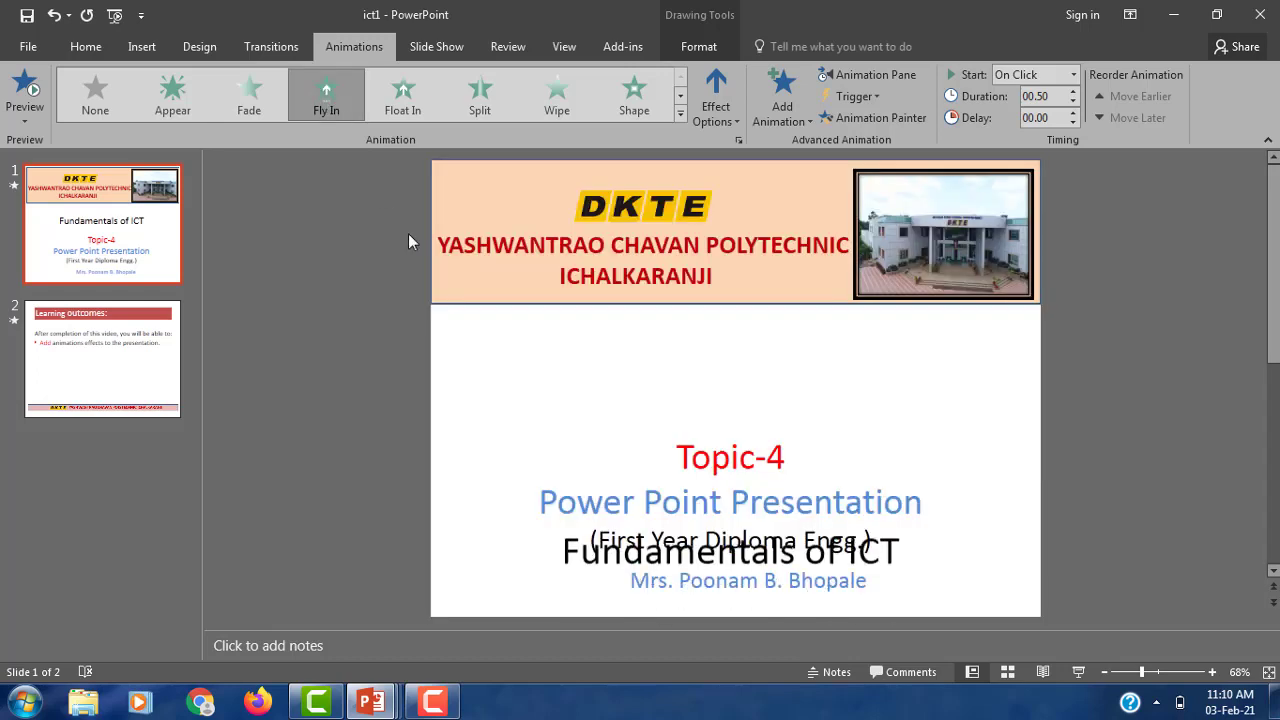
drag(677, 458, 883, 524)
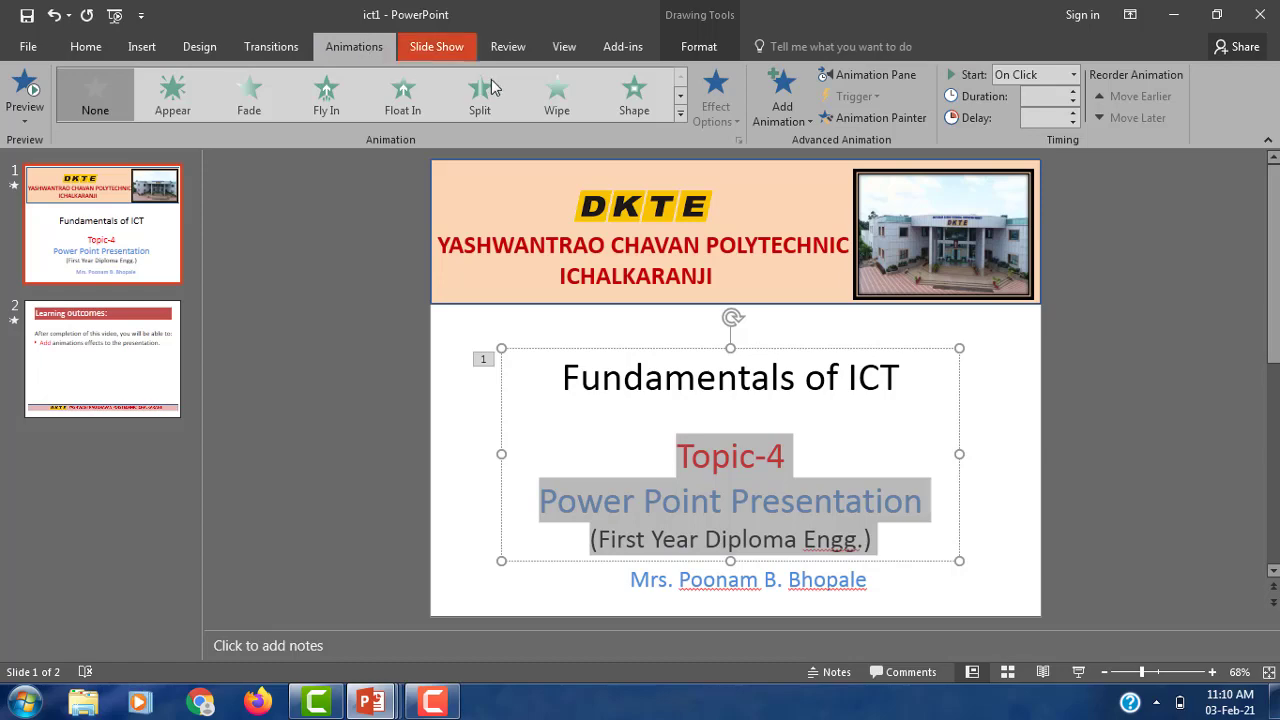
Give the Topic-4 lines a Grow & Turn entrance with 1.25 s duration and 0.25 s delay.
click(680, 95)
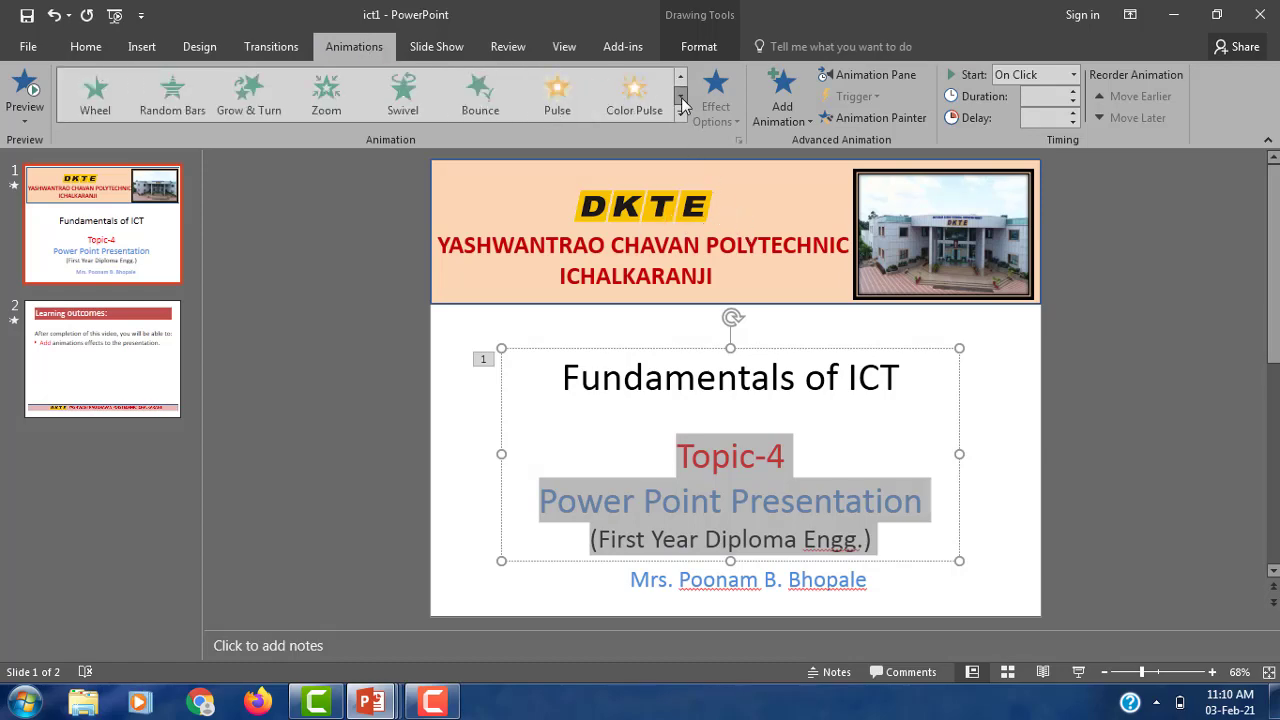
click(632, 110)
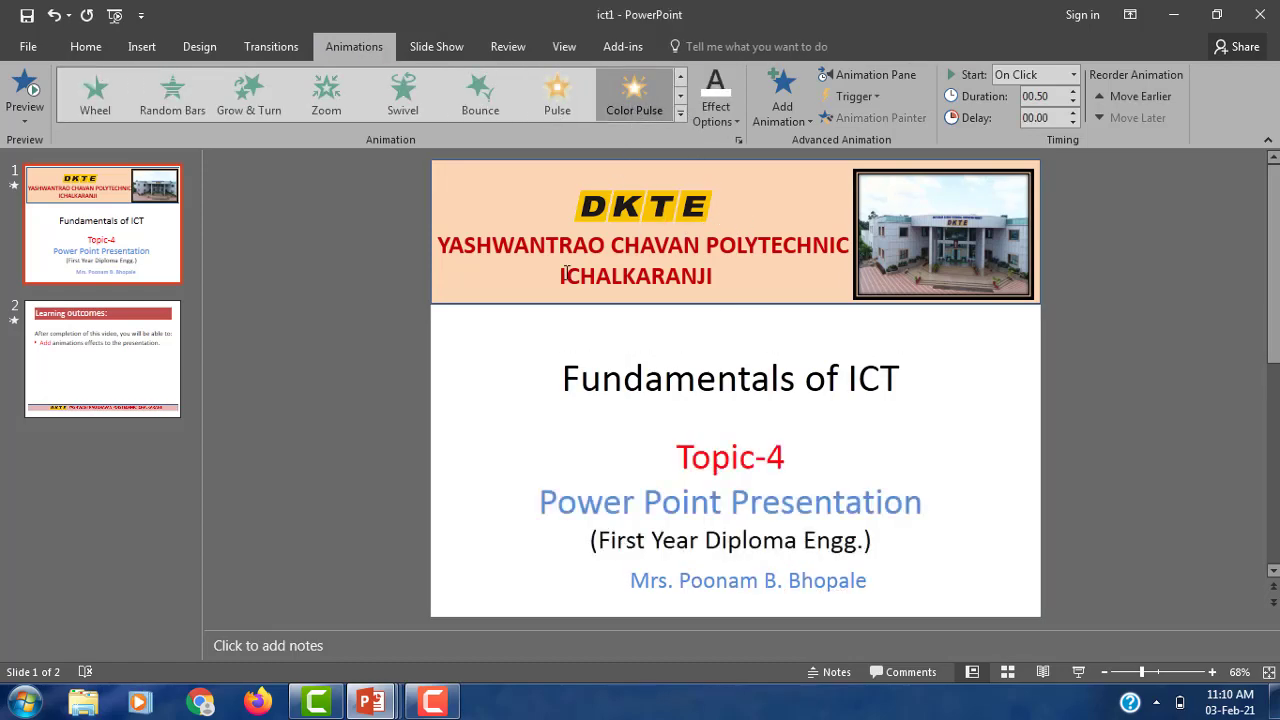
click(557, 110)
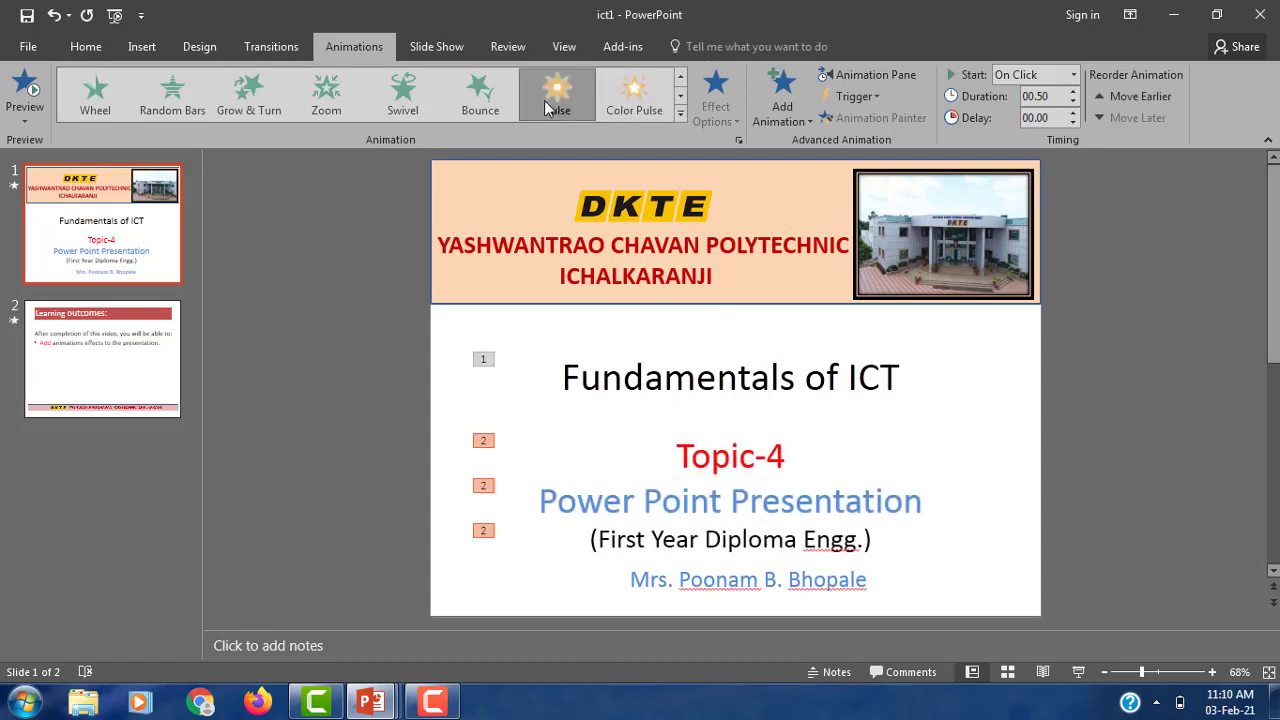
click(403, 105)
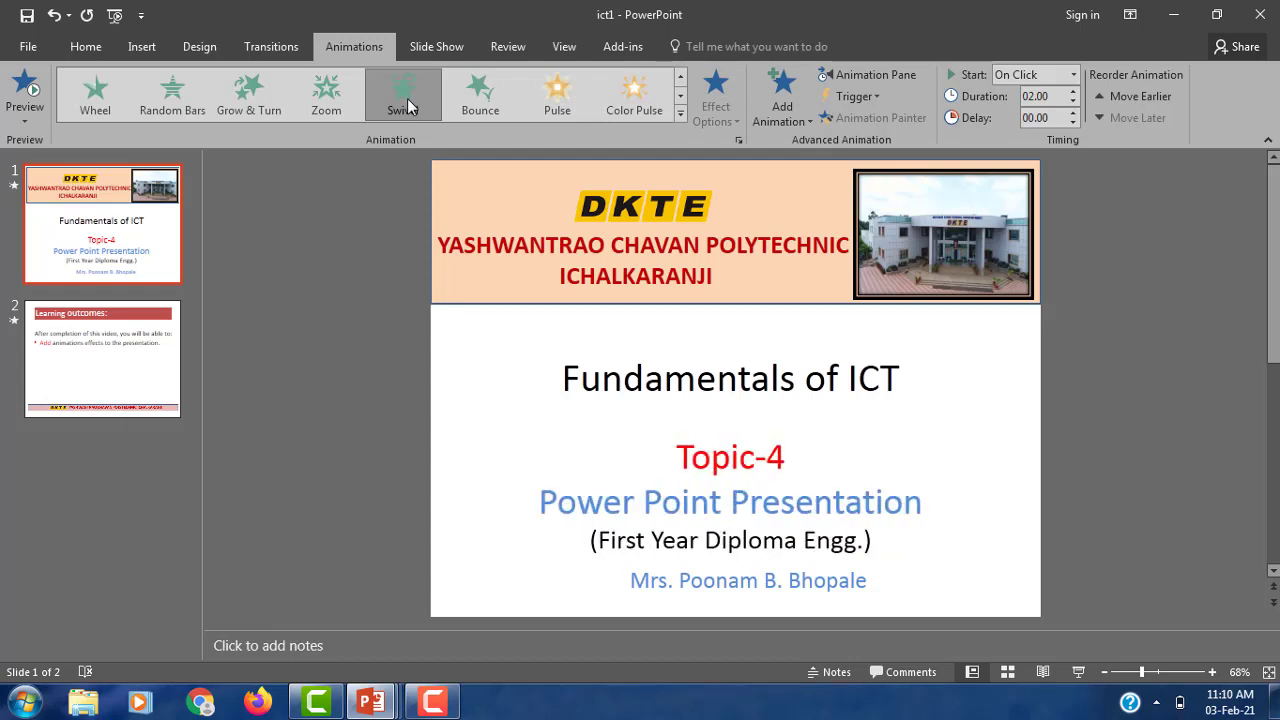
click(262, 108)
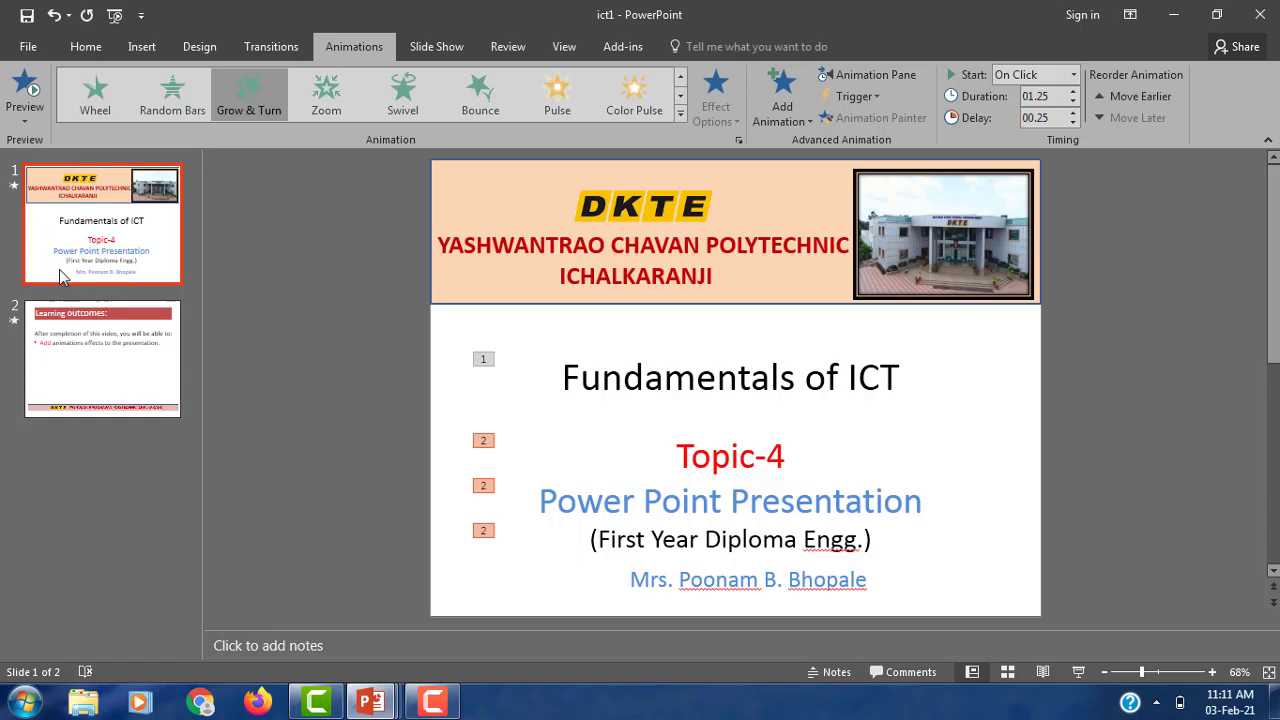
click(79, 337)
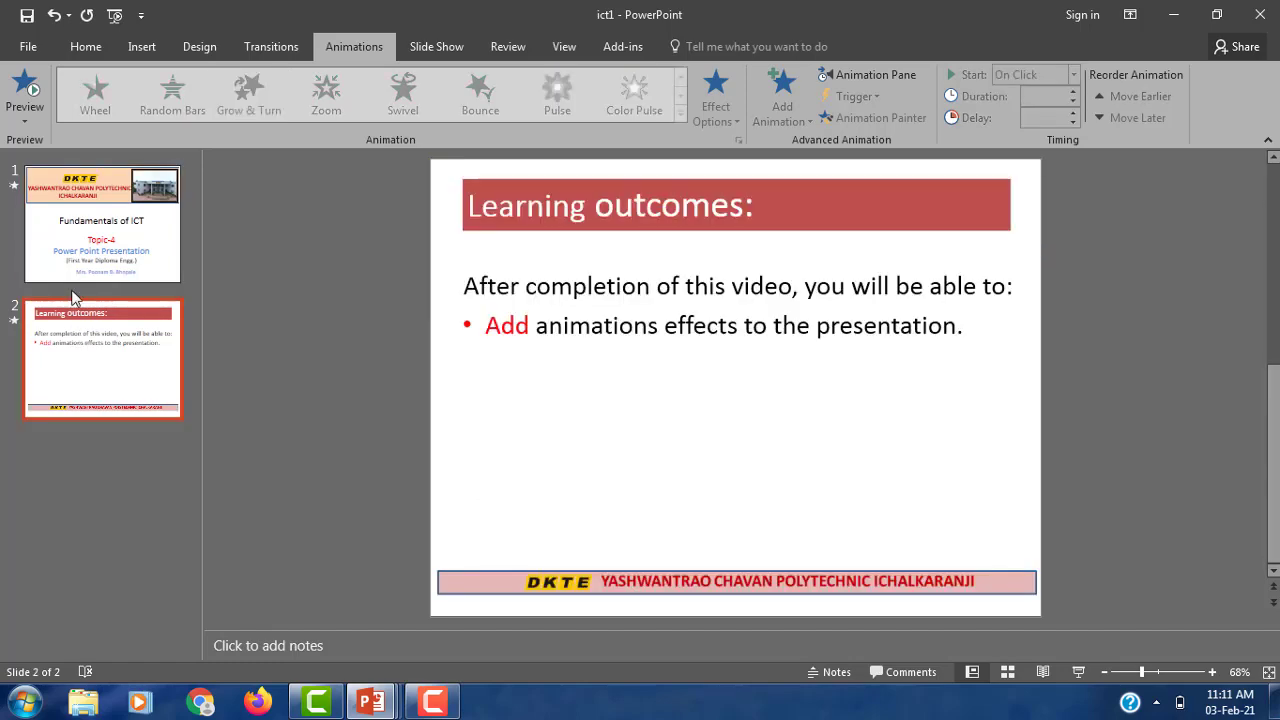
Try Push, Wipe, Split and Reveal, then settle on a 6-second Curtains transition.
click(271, 47)
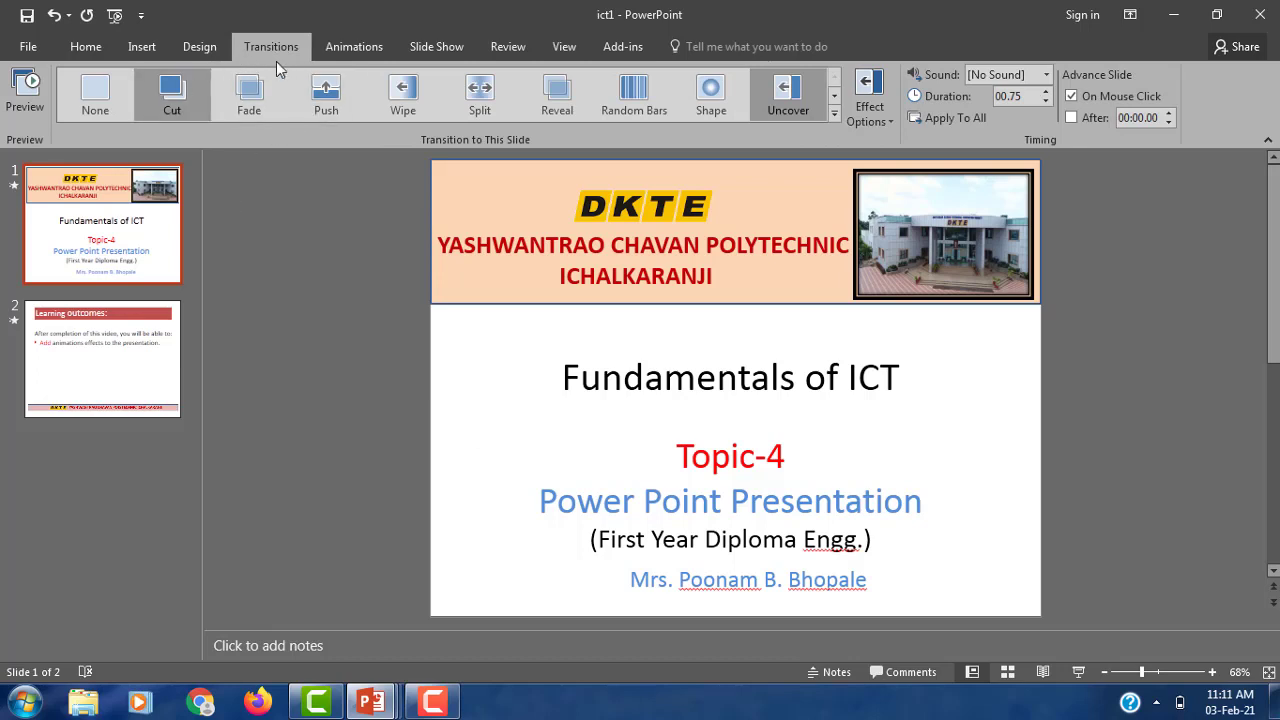
click(323, 101)
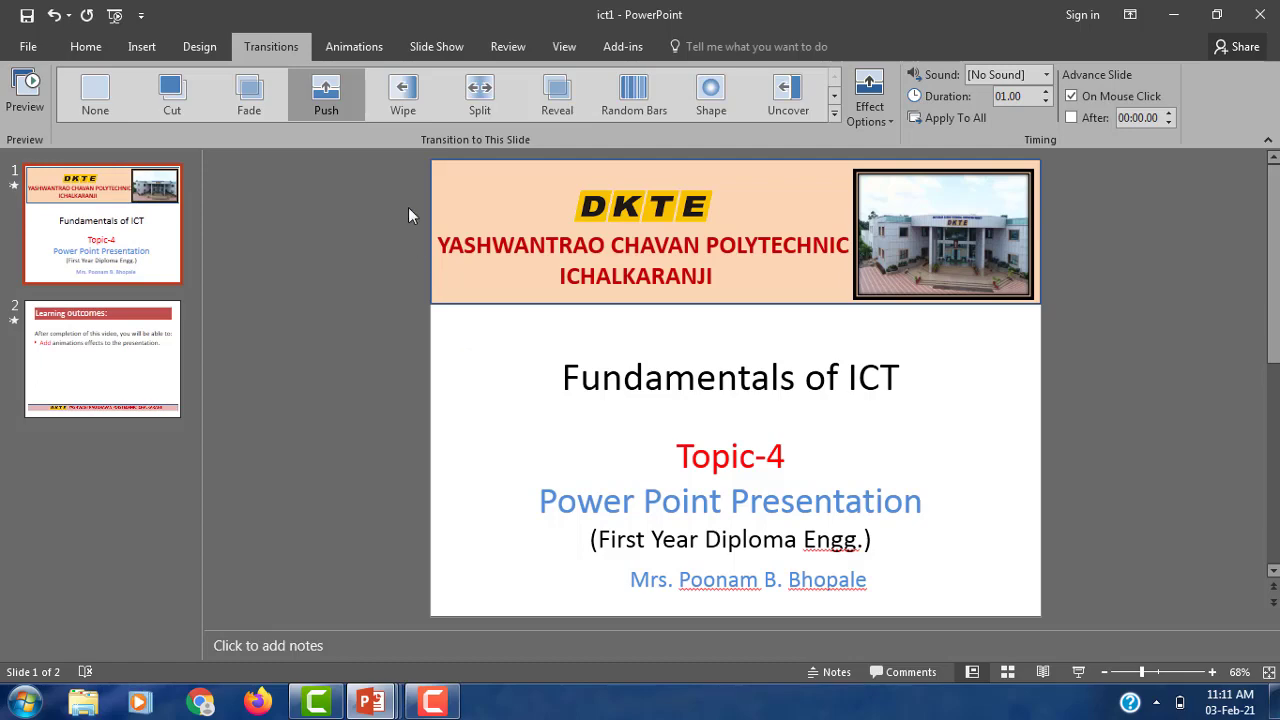
click(402, 102)
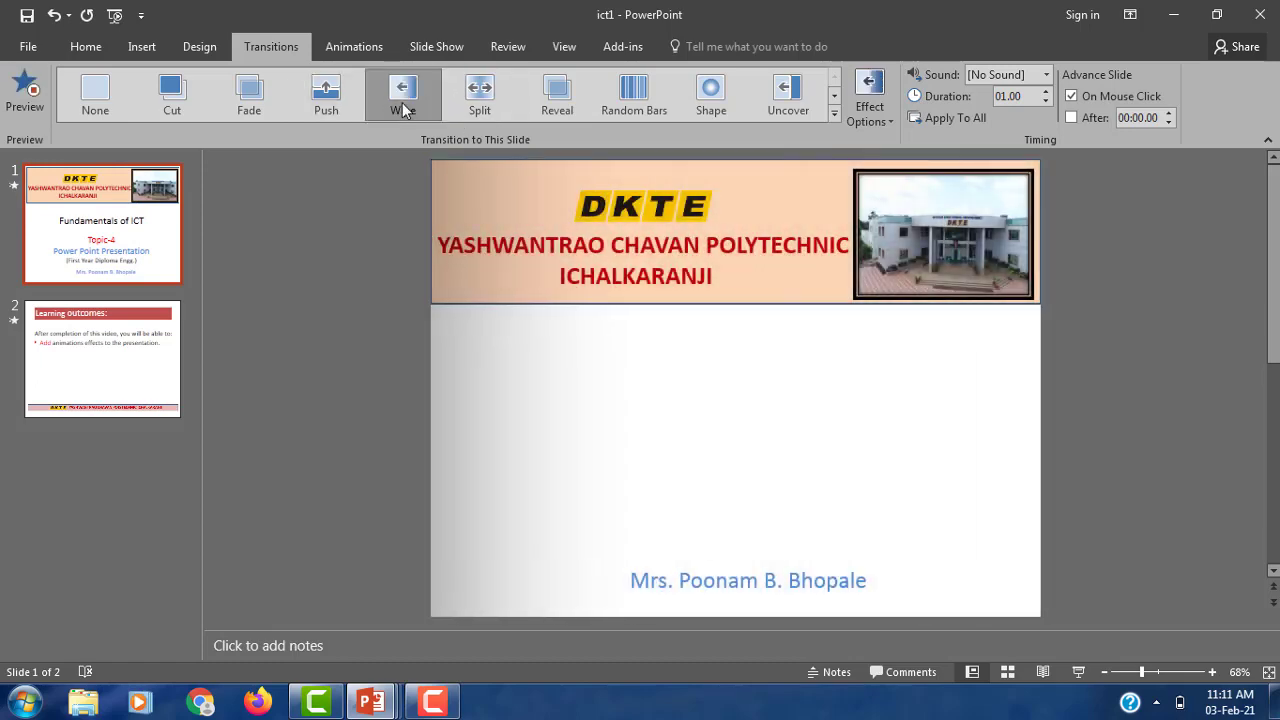
click(469, 93)
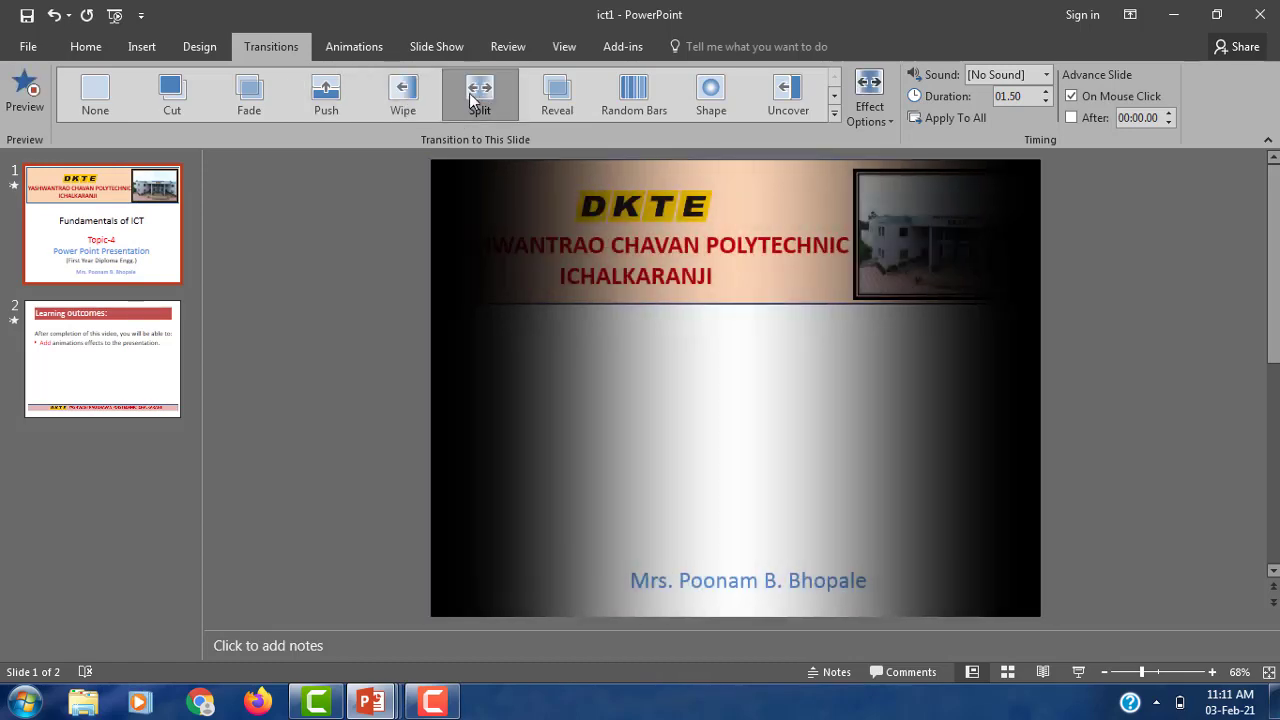
click(561, 93)
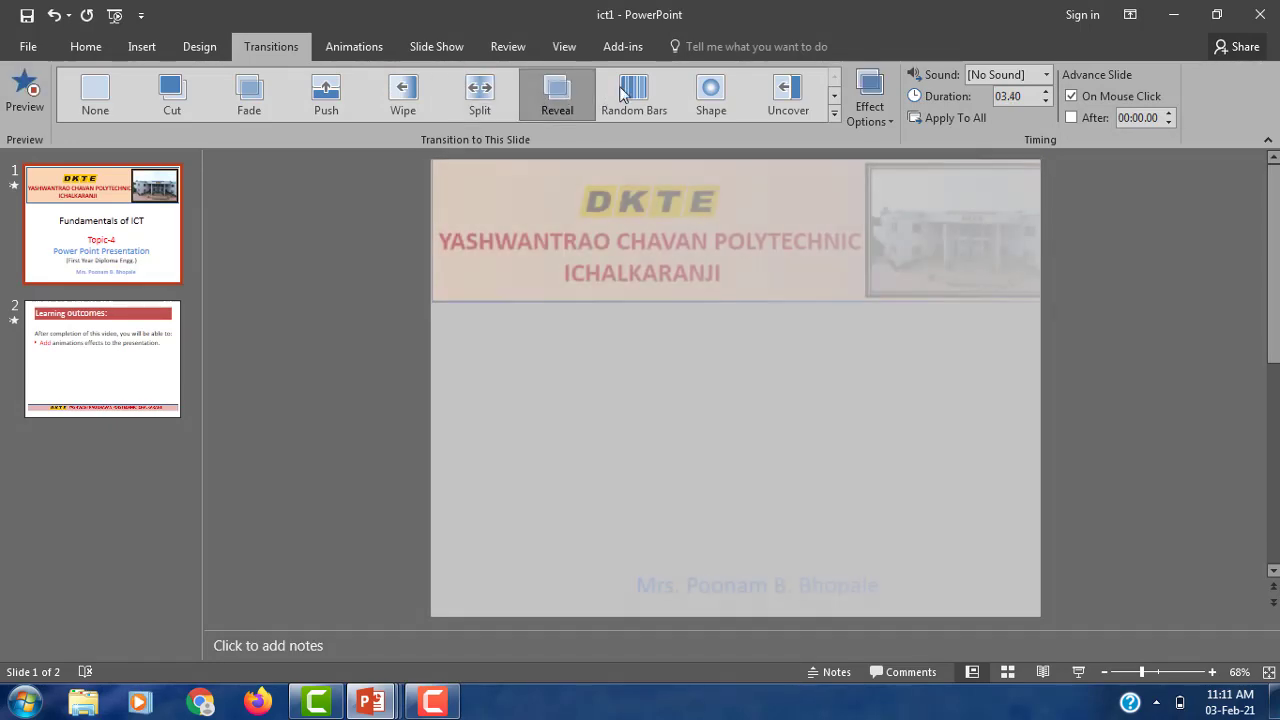
click(833, 96)
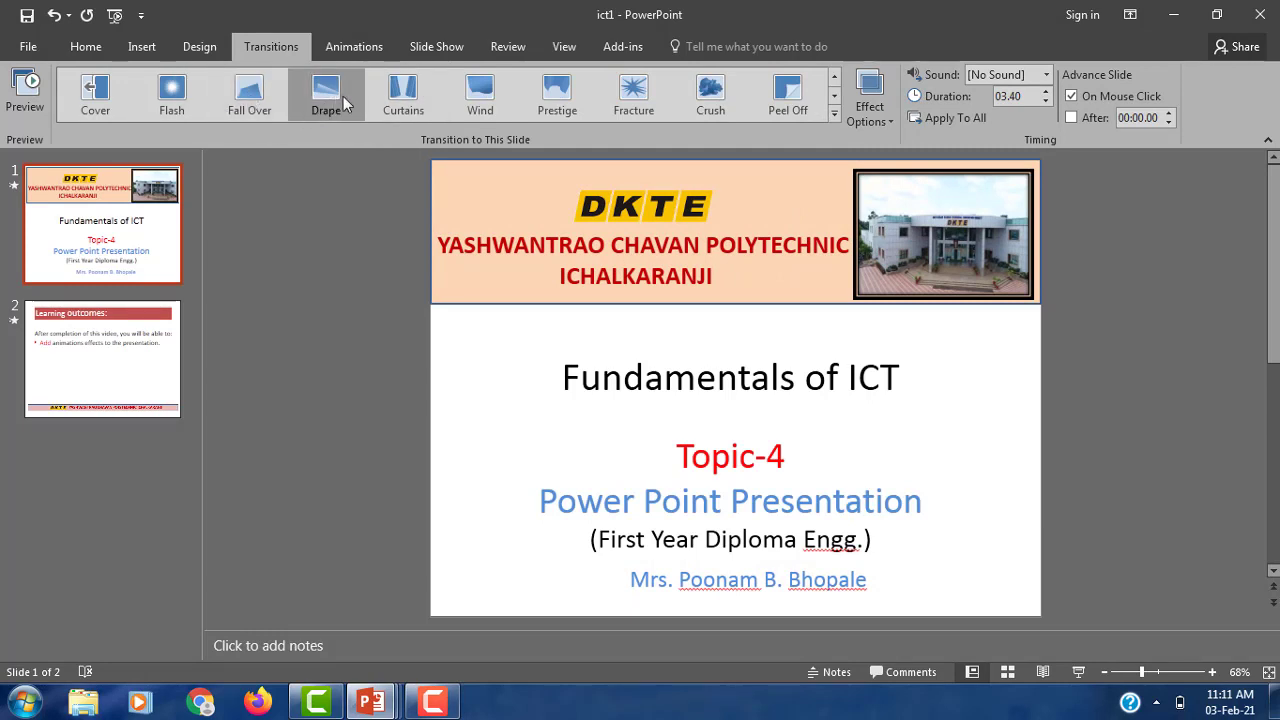
click(395, 108)
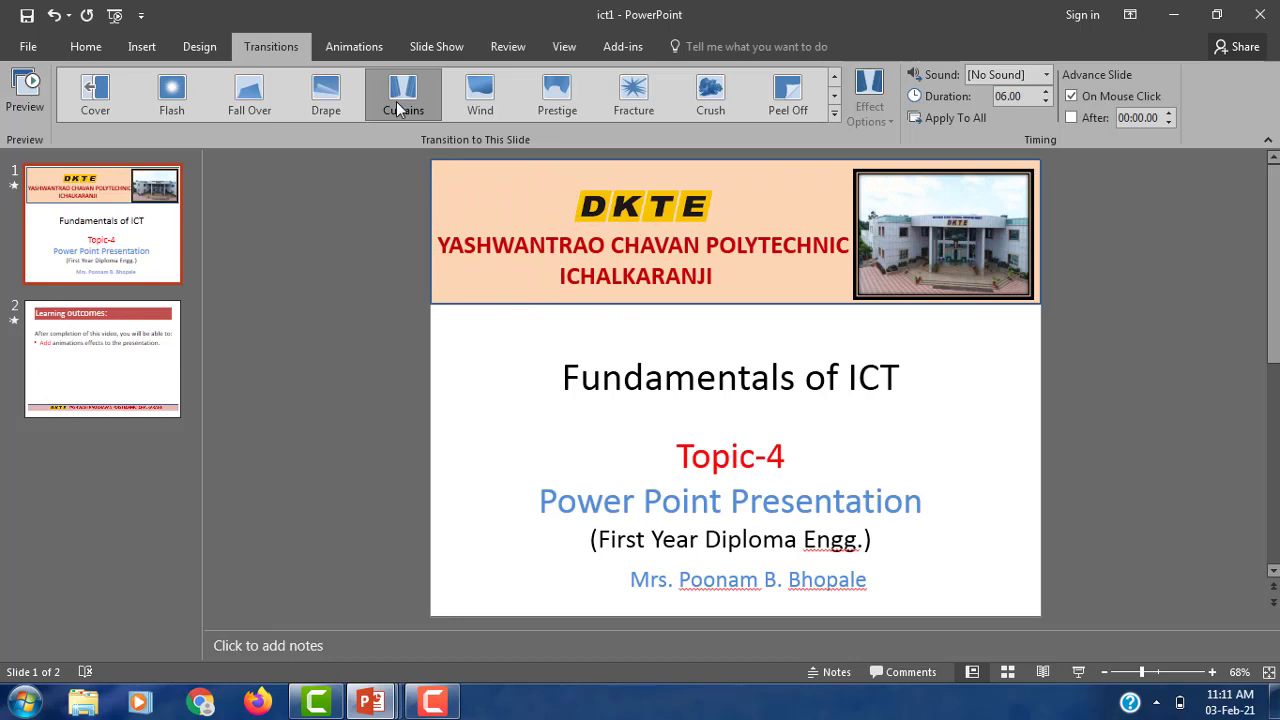
Apply the Curtains transition to all slides and preview it.
click(948, 123)
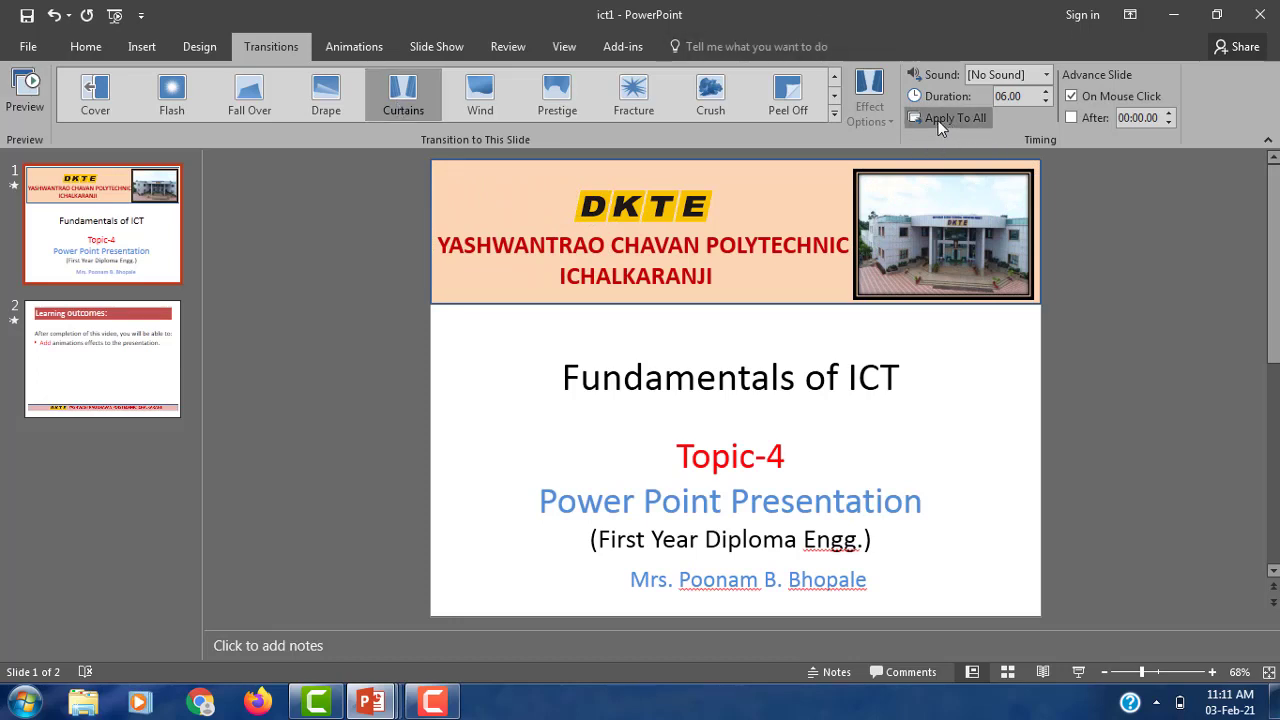
click(25, 92)
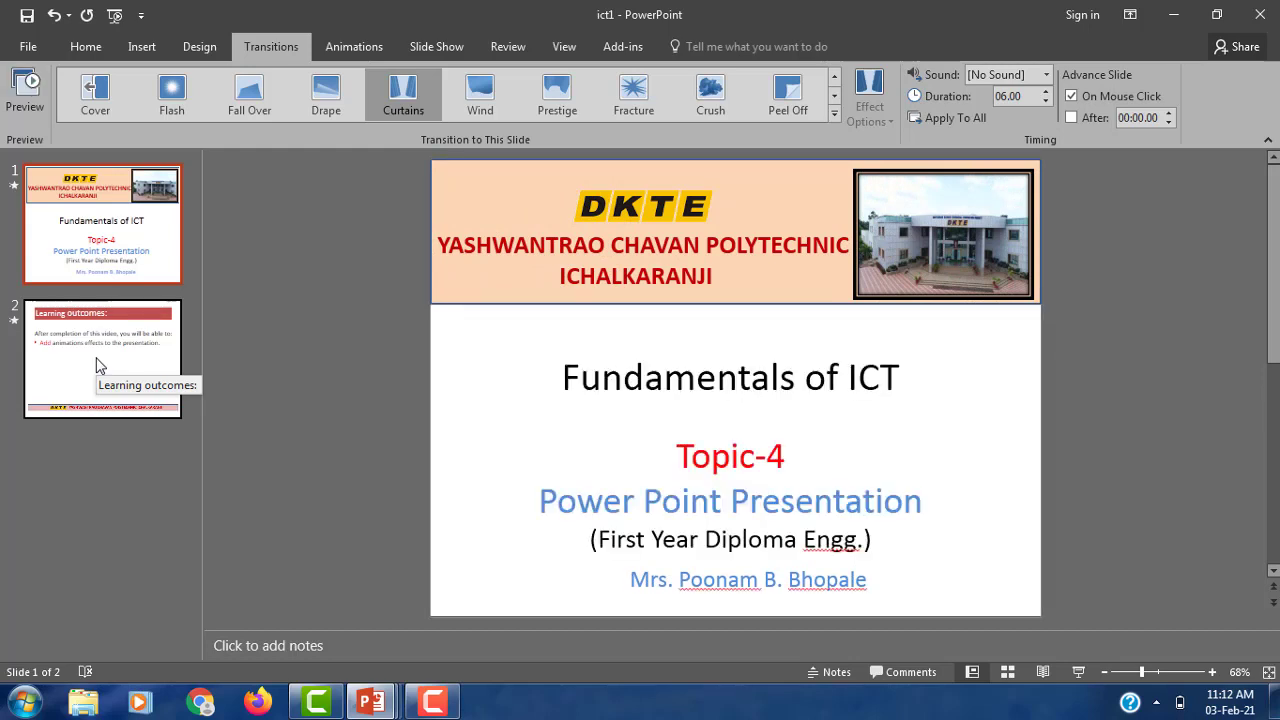
Give the Learning outcomes slide a 1-second Flash transition, then return to slide 1.
click(100, 366)
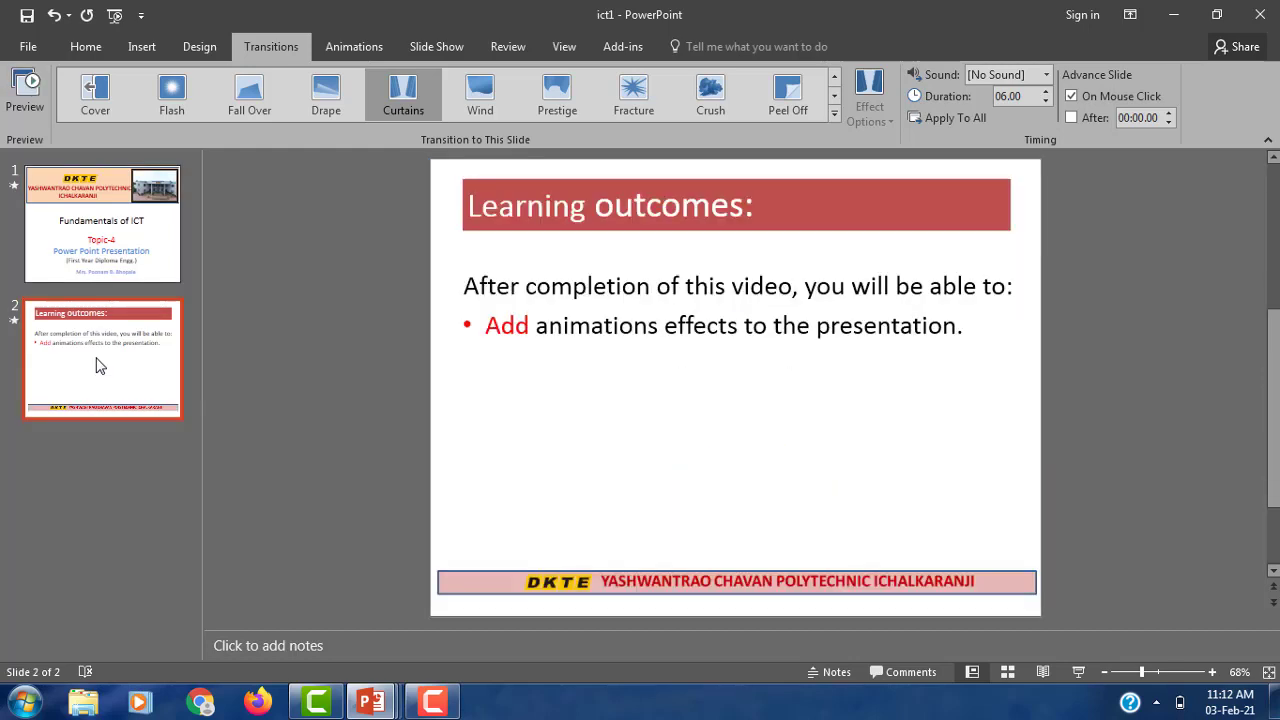
click(276, 288)
click(955, 125)
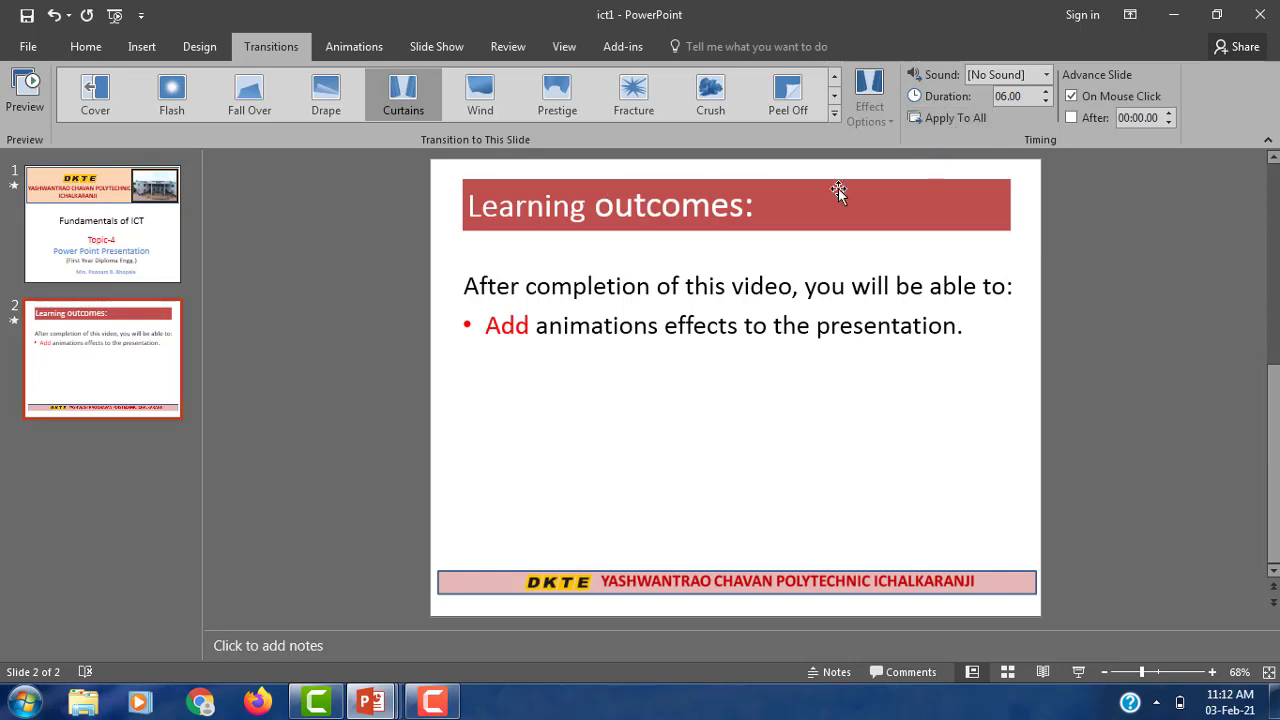
click(185, 105)
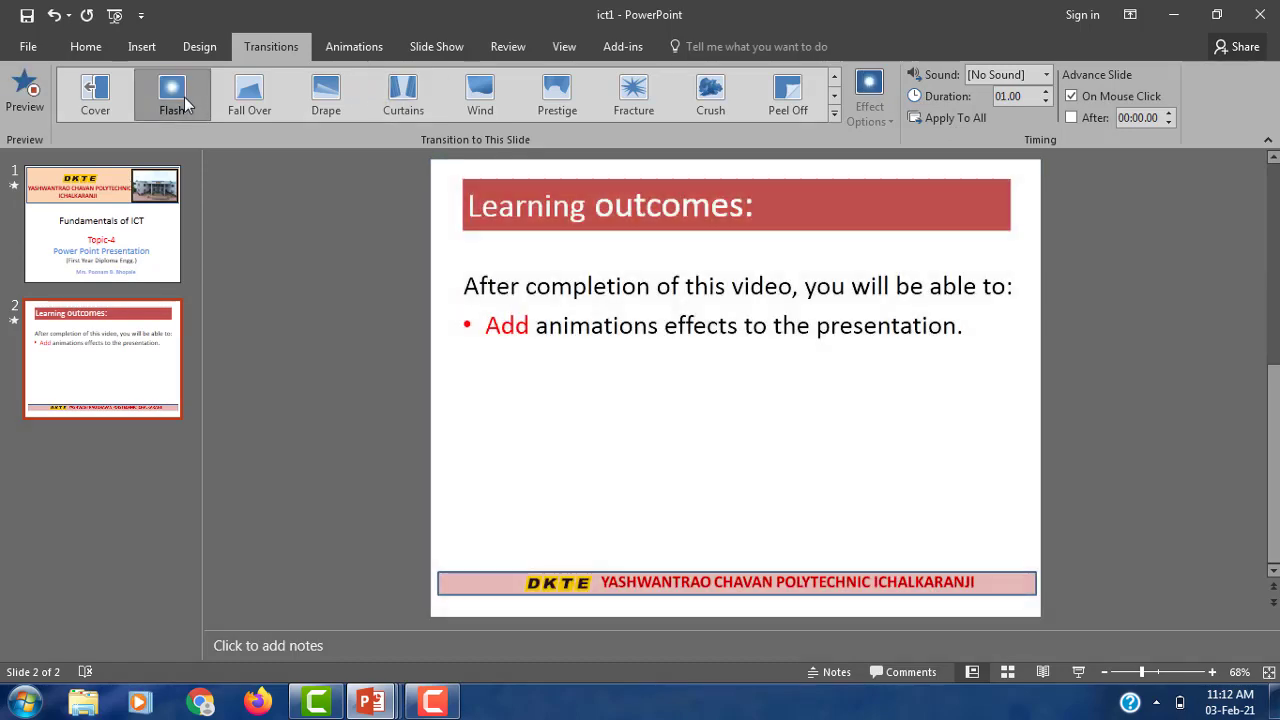
click(80, 205)
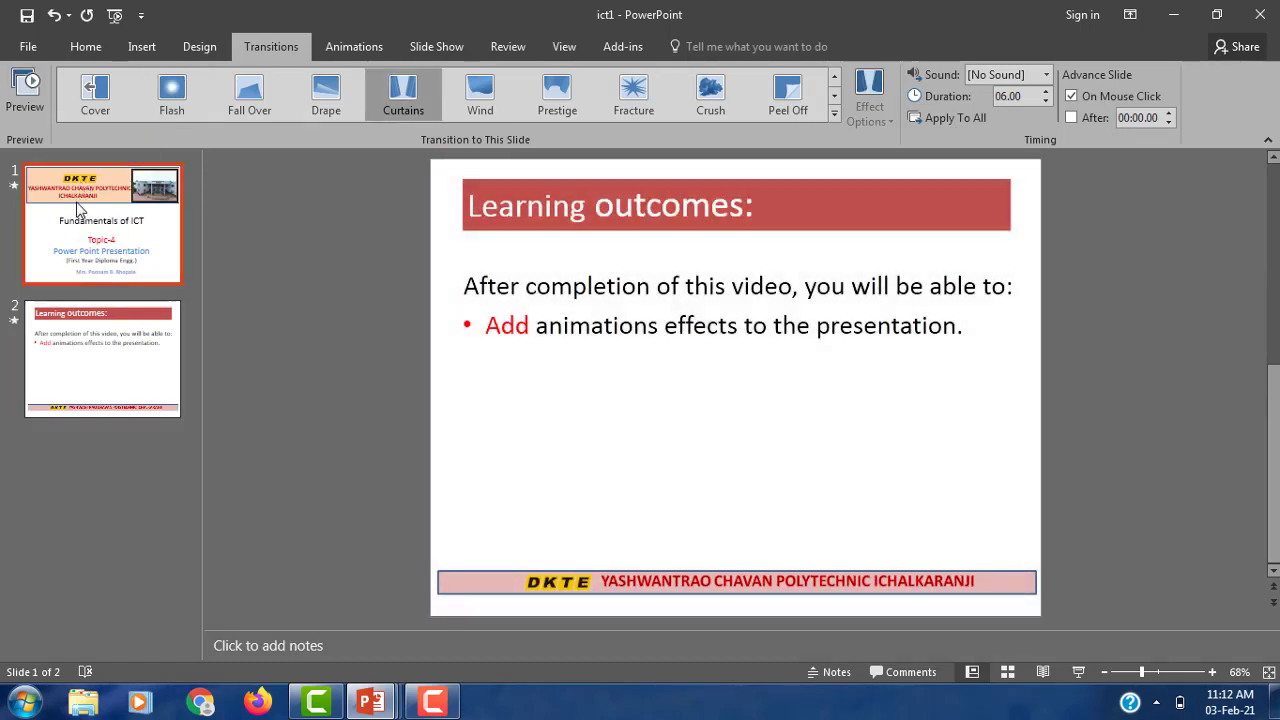